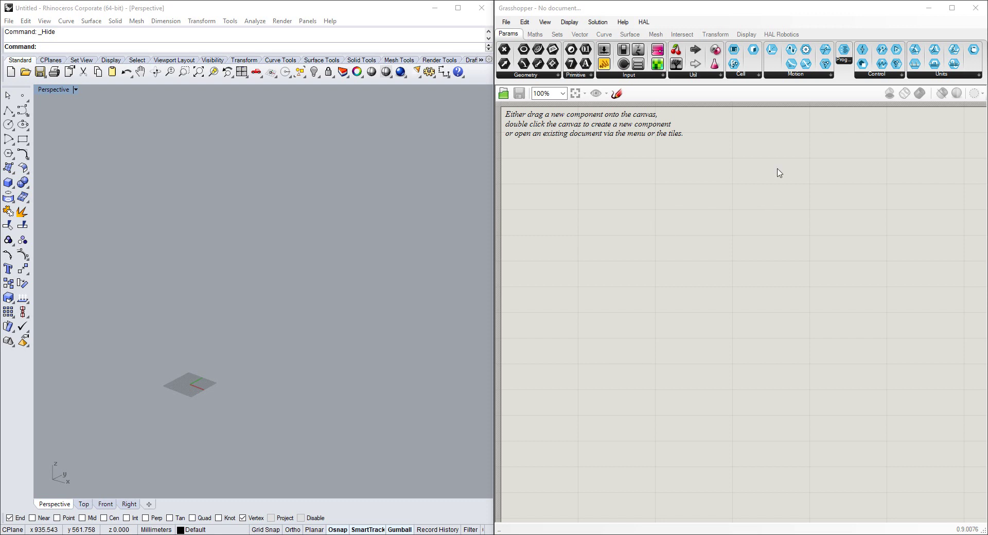
Step: Show the HAL Robotics tab with its Cell, Motion, Program and Control panels
{"action": "mouse_move", "coordinate": [780, 41]}
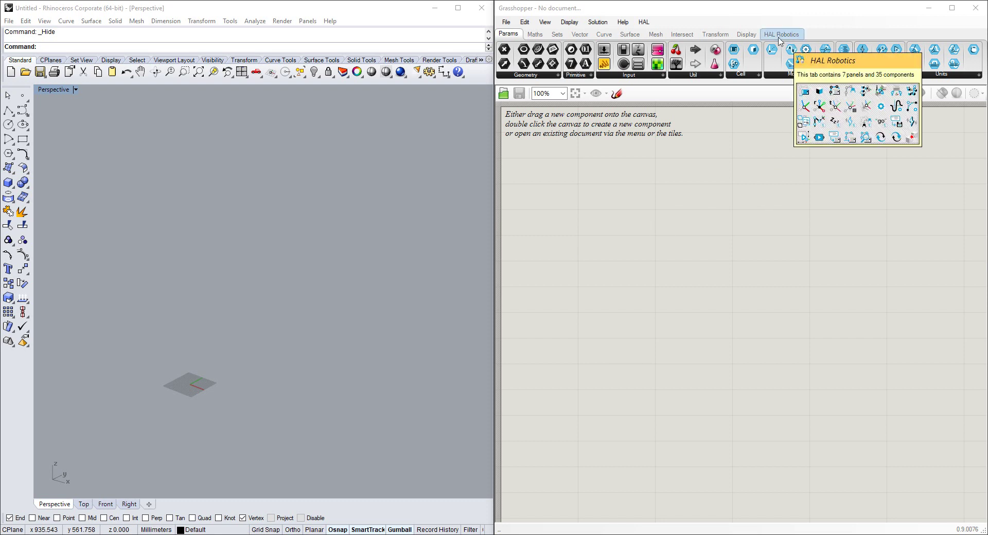
{"action": "left_click", "coordinate": [781, 41]}
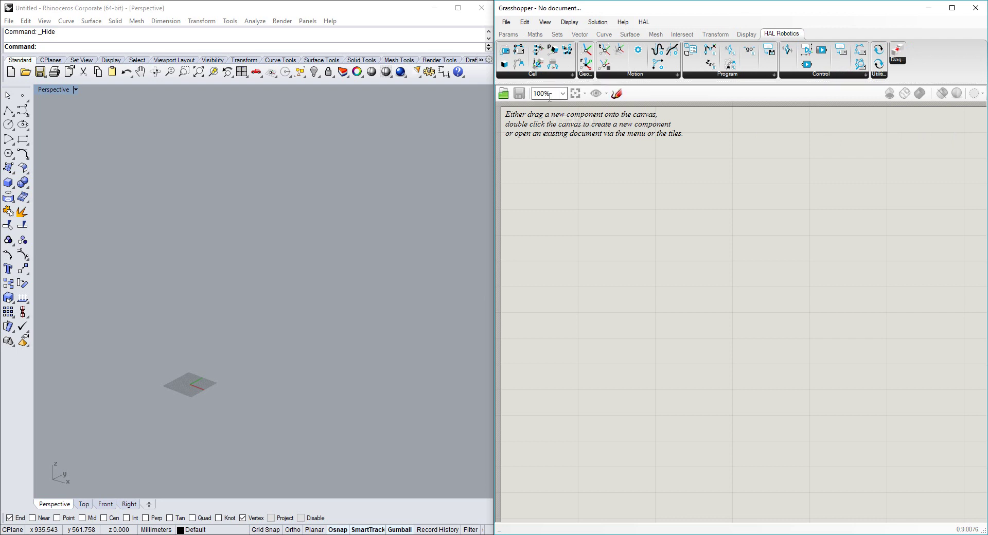
Step: Place a Robot component from Cell and choose ABB IRB1200-70 in its catalog
{"action": "left_click", "coordinate": [526, 76]}
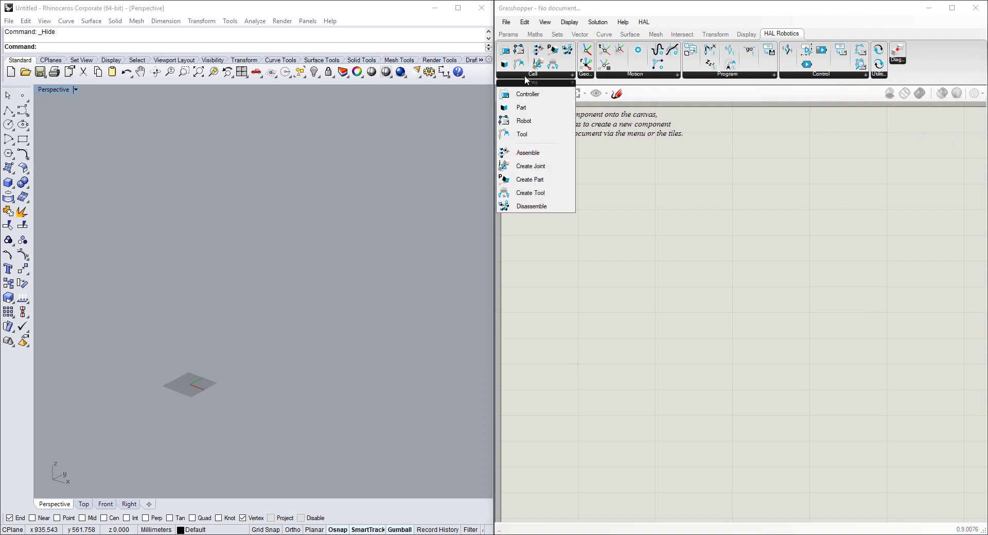
{"action": "left_click", "coordinate": [523, 121]}
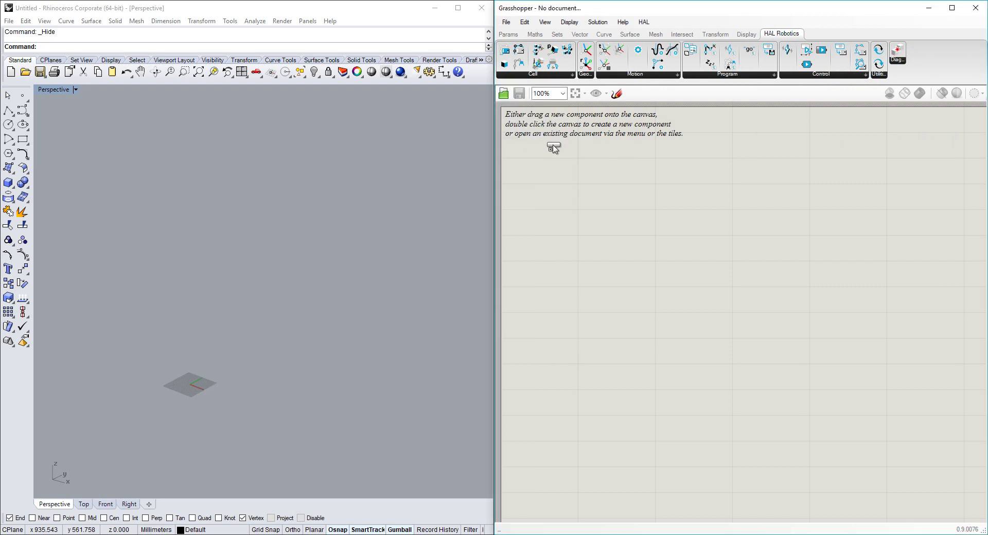
{"action": "left_click", "coordinate": [548, 150]}
{"action": "left_click_drag", "start_coordinate": [549, 149], "coordinate": [554, 146]}
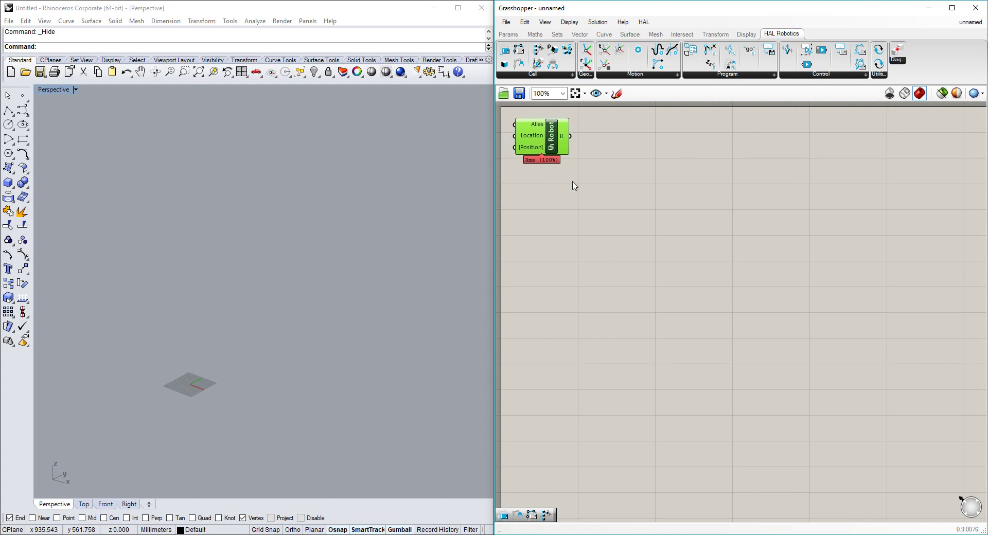
{"action": "left_click", "coordinate": [566, 159]}
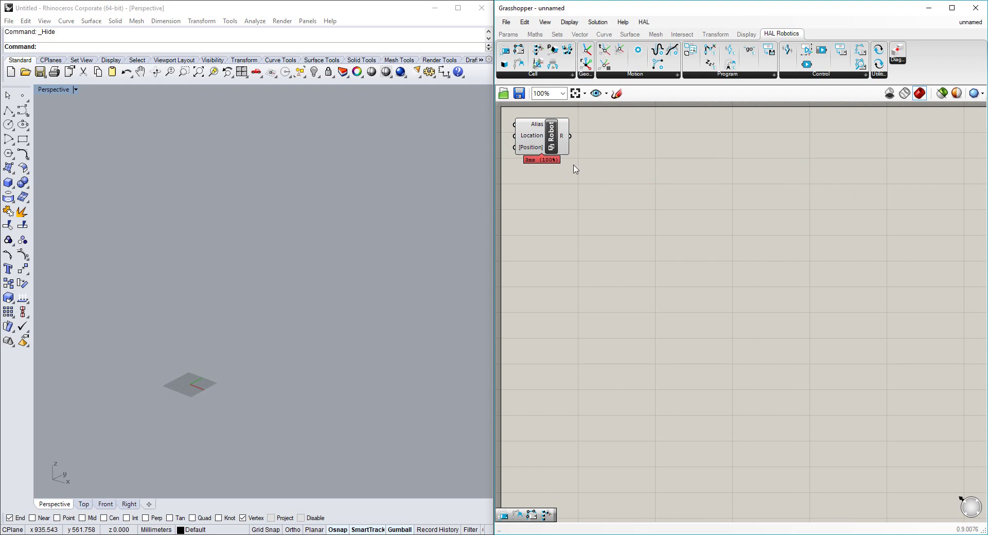
{"action": "double_click", "coordinate": [551, 144]}
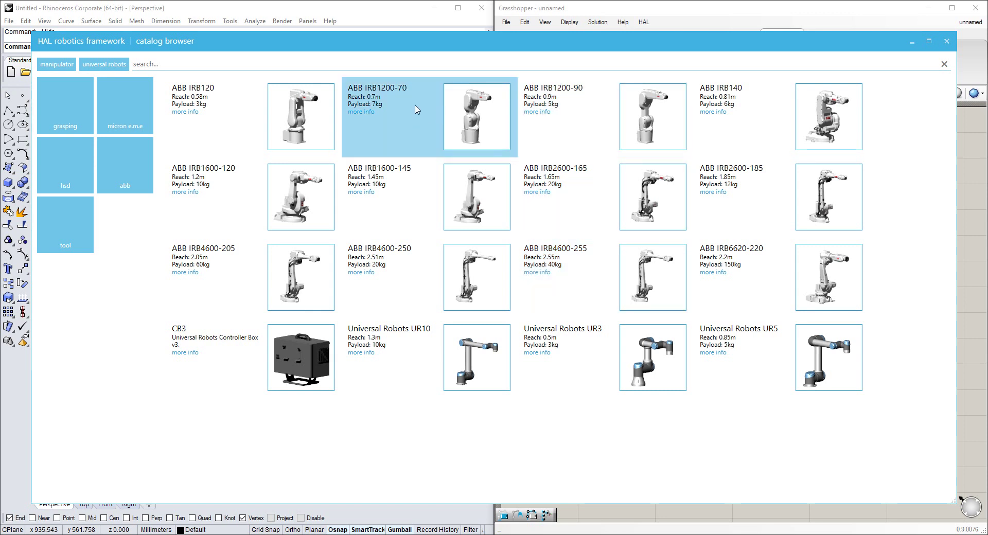
{"action": "left_click", "coordinate": [417, 109]}
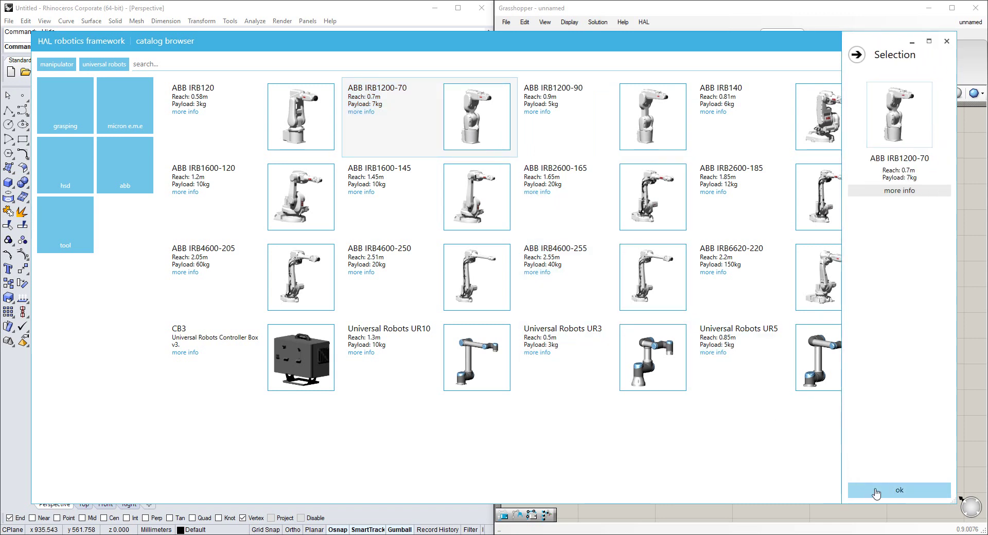
{"action": "left_click", "coordinate": [876, 492]}
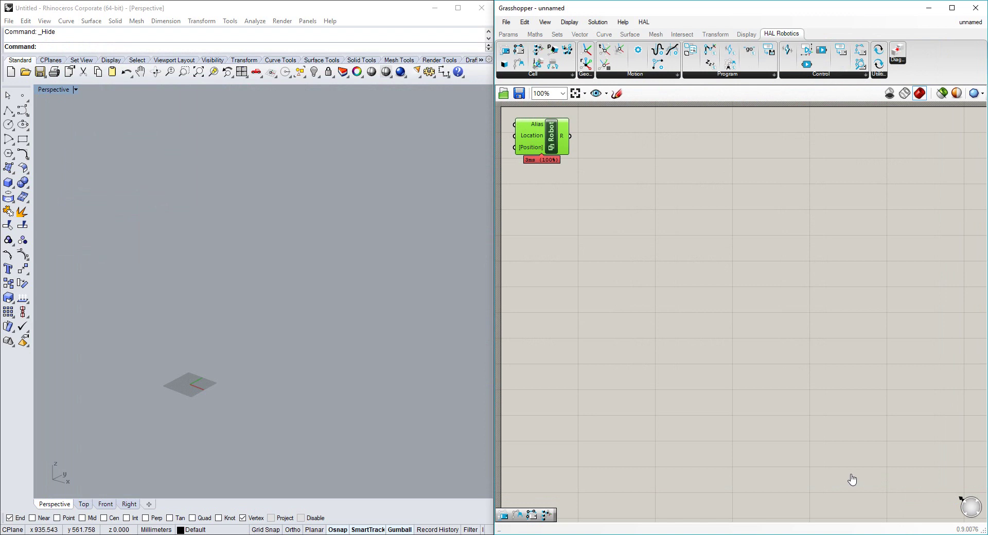
{"action": "left_click", "coordinate": [309, 304]}
{"action": "left_click", "coordinate": [551, 273]}
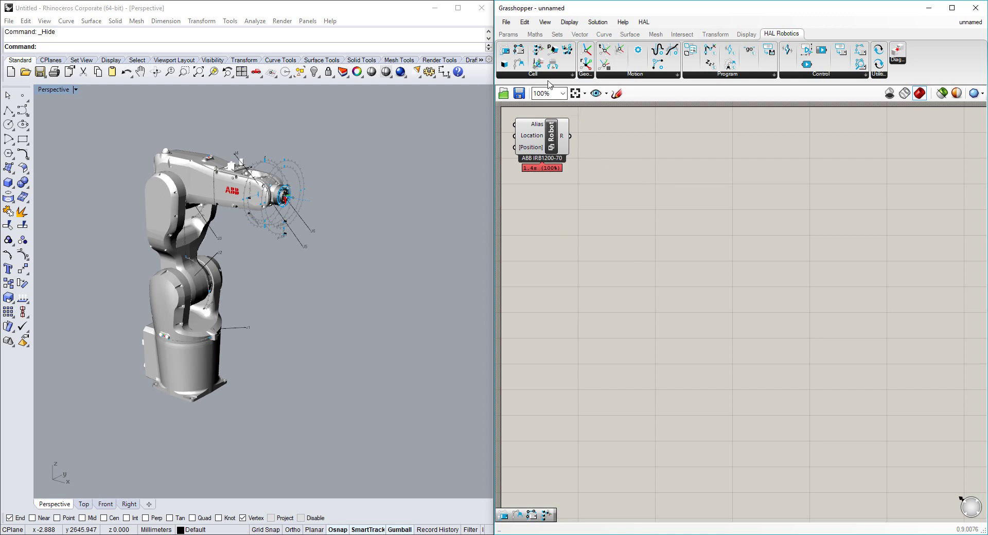
Step: Place a Tool component below the robot and choose COBRA Single Extruder in its catalog
{"action": "left_click", "coordinate": [535, 76]}
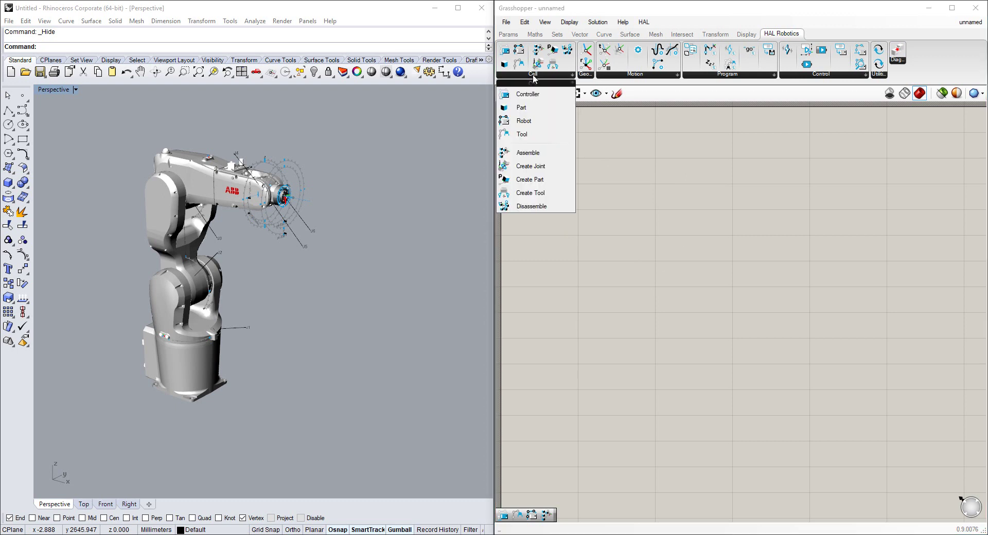
{"action": "left_click", "coordinate": [521, 135]}
{"action": "left_click", "coordinate": [535, 216]}
{"action": "left_click_drag", "start_coordinate": [546, 230], "coordinate": [553, 210]}
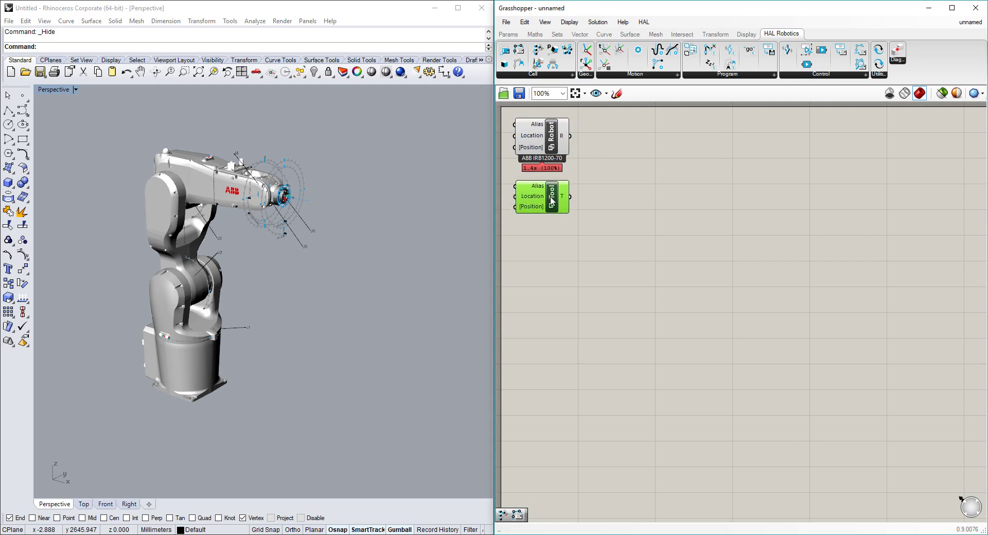
{"action": "double_click", "coordinate": [551, 199]}
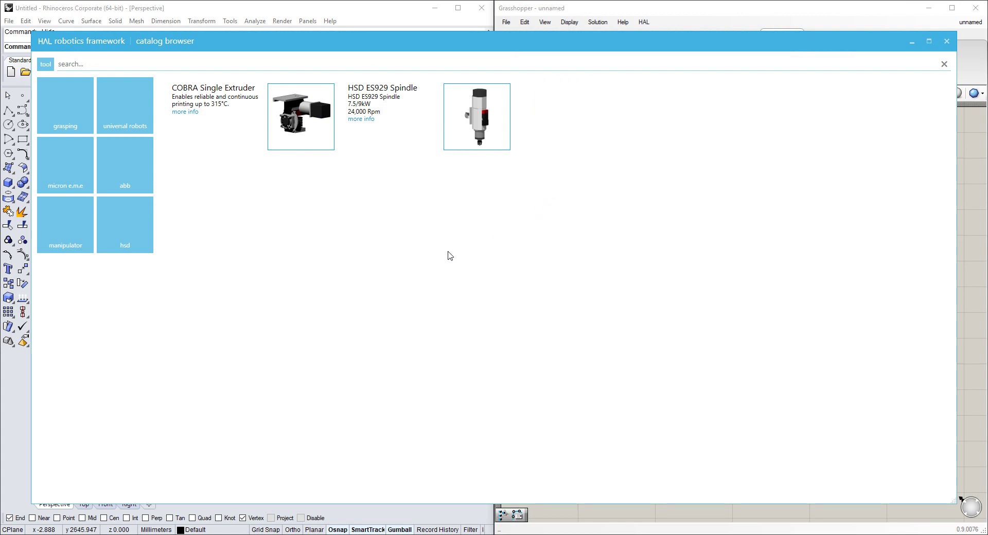
{"action": "left_click", "coordinate": [313, 147]}
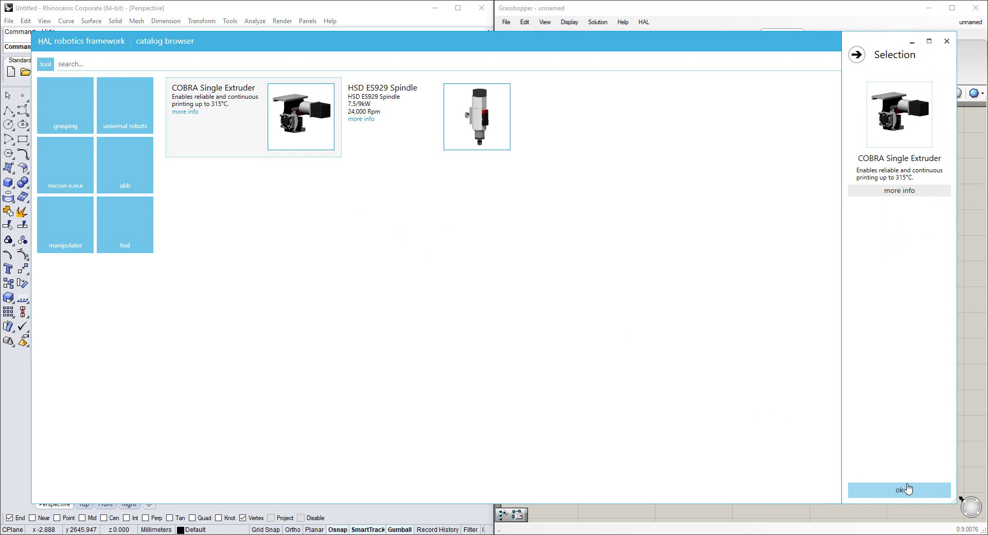
{"action": "left_click", "coordinate": [908, 490]}
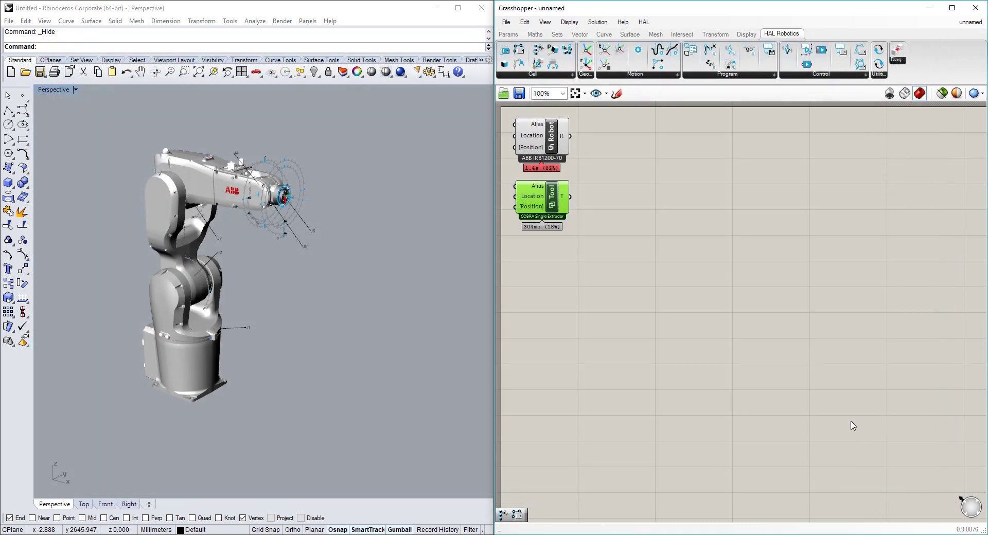
{"action": "left_click", "coordinate": [687, 253]}
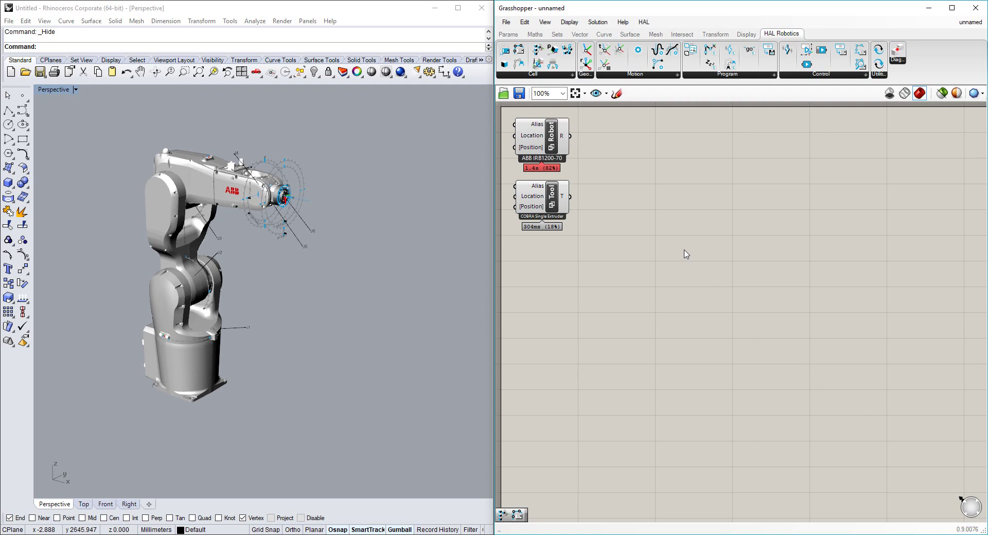
Step: Place an Assemble component right of the robot and bring up its mechanism options
{"action": "left_click", "coordinate": [535, 75]}
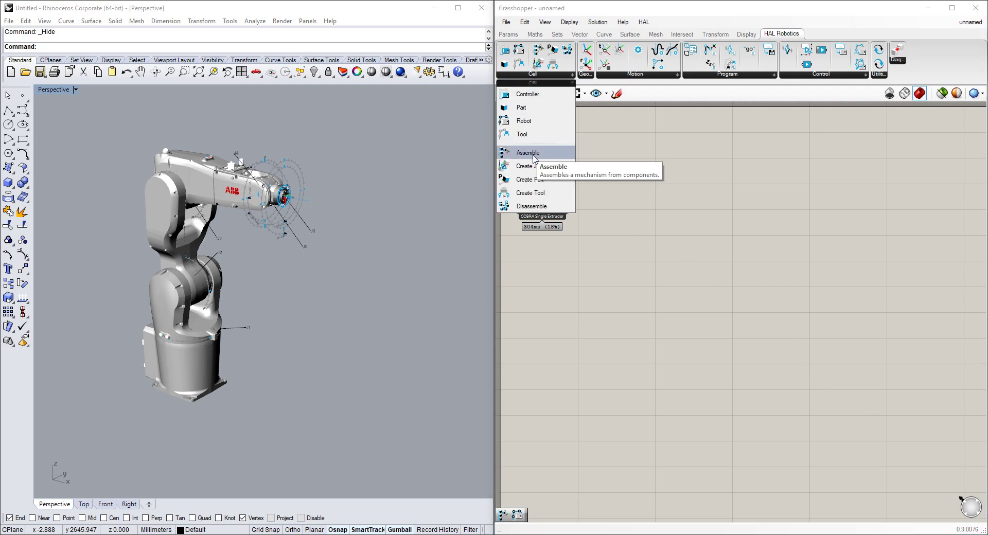
{"action": "left_click", "coordinate": [528, 153]}
{"action": "left_click", "coordinate": [635, 179]}
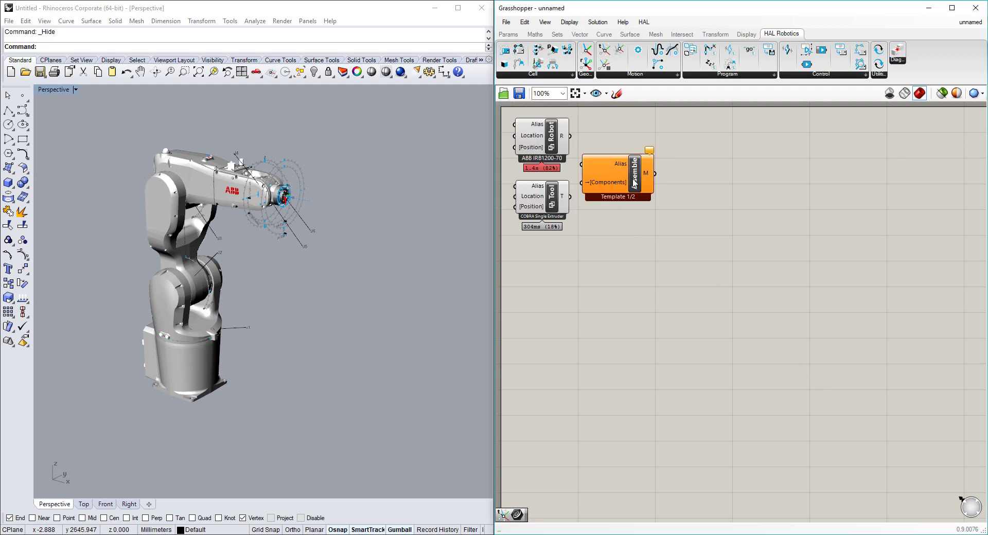
{"action": "left_click_drag", "start_coordinate": [635, 179], "coordinate": [670, 169]}
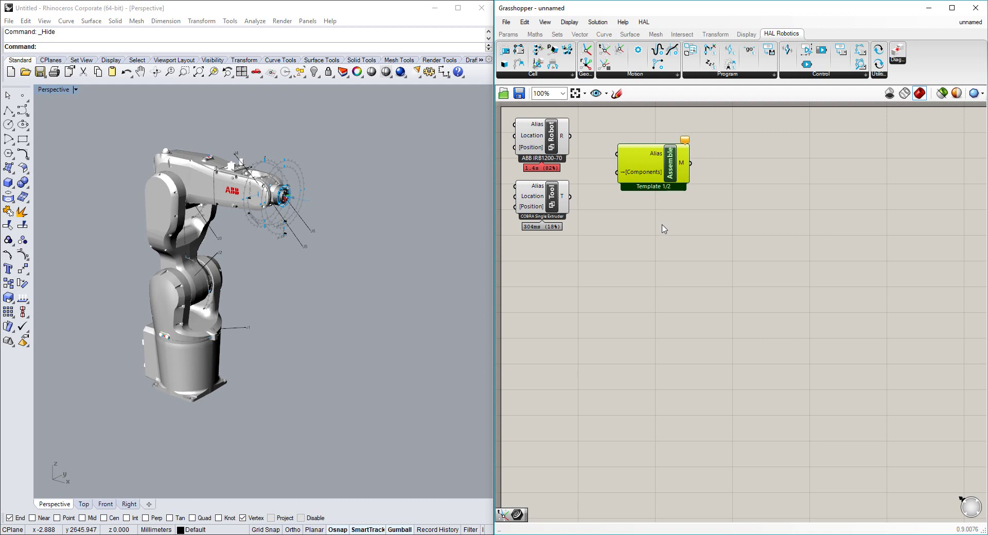
{"action": "right_click", "coordinate": [670, 171]}
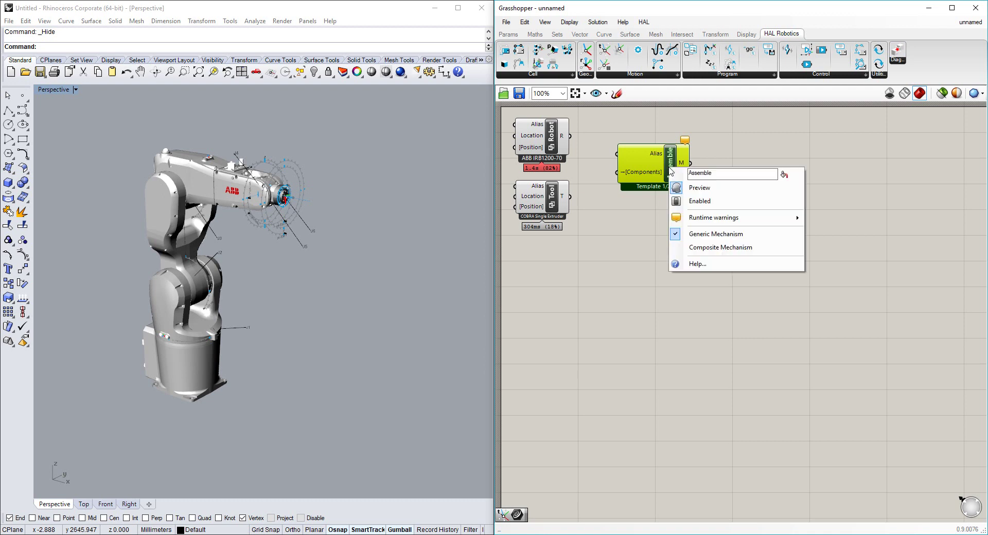
Step: Set Assemble to Composite Mechanism, with the Robot as Parent and the extruder Tool as Child
{"action": "left_click", "coordinate": [724, 249]}
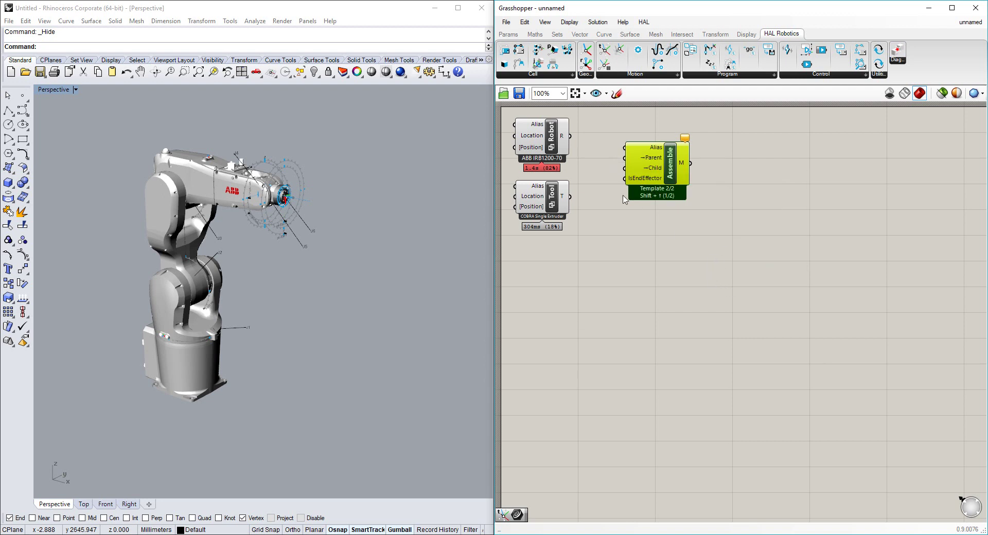
{"action": "left_click_drag", "start_coordinate": [570, 136], "coordinate": [623, 163]}
{"action": "left_click_drag", "start_coordinate": [570, 196], "coordinate": [630, 172]}
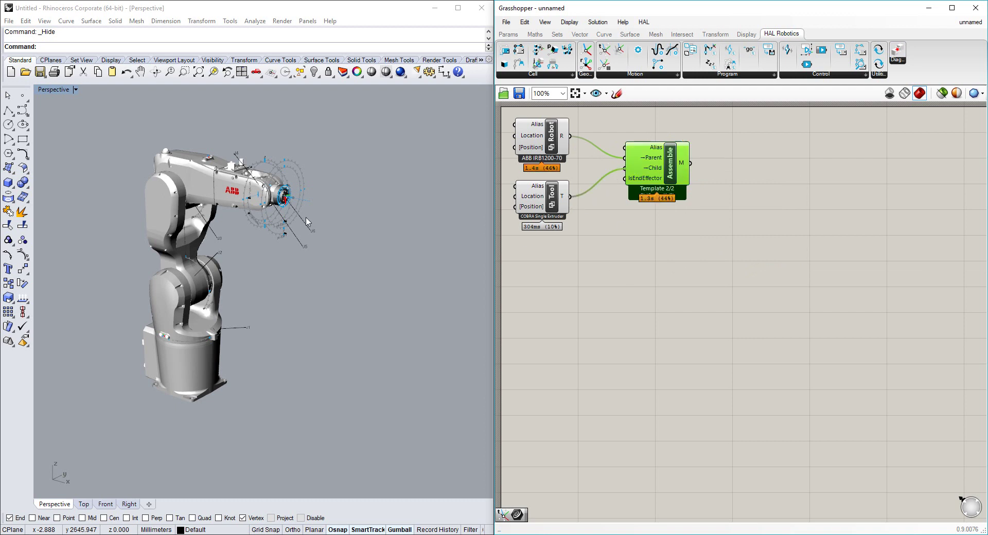
{"action": "left_click", "coordinate": [626, 305]}
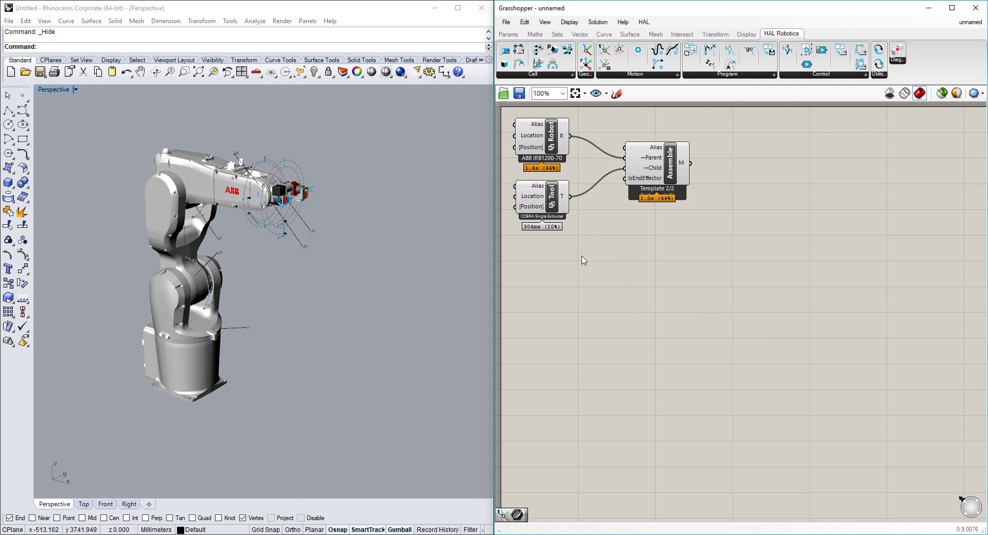
{"action": "left_click_drag", "start_coordinate": [584, 261], "coordinate": [509, 115]}
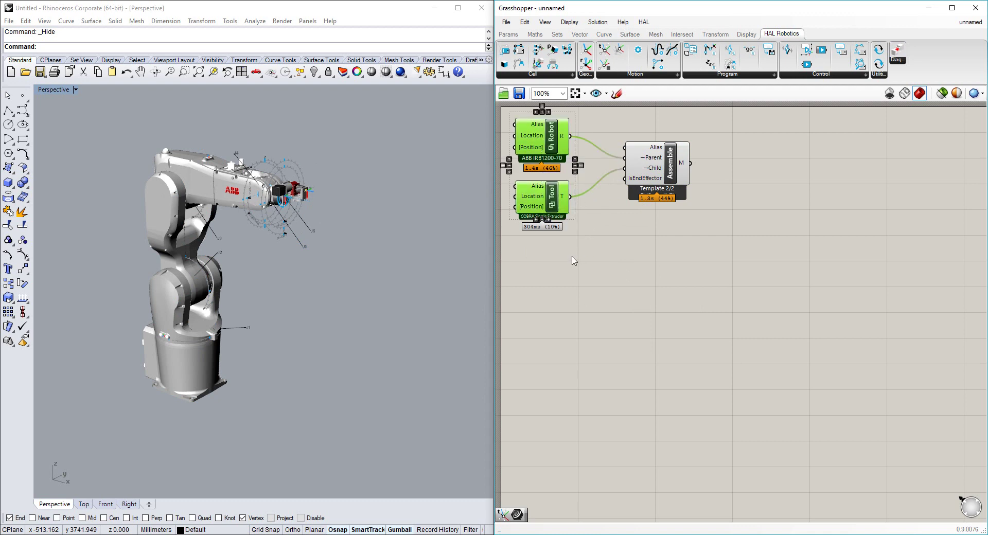
{"action": "middle_click", "coordinate": [571, 257]}
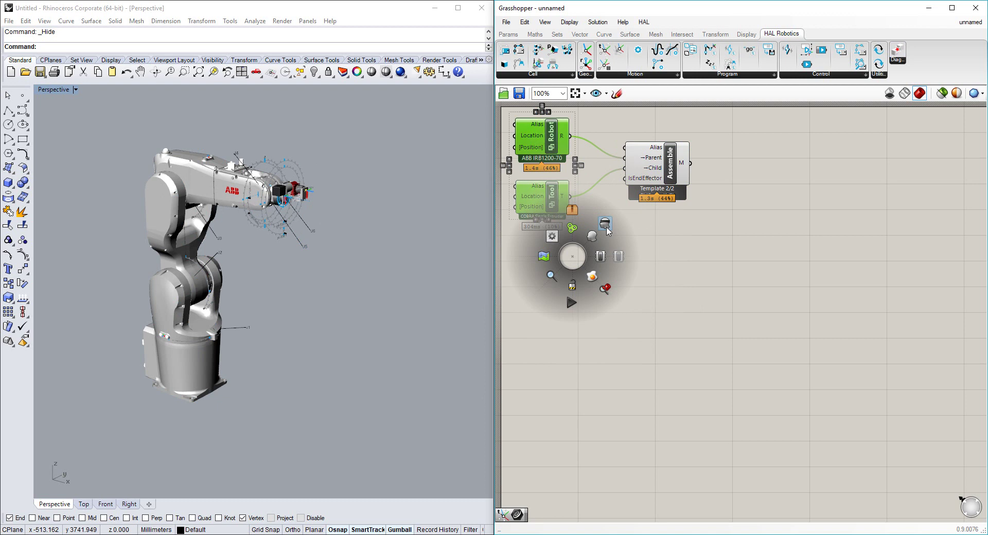
{"action": "left_click", "coordinate": [620, 259]}
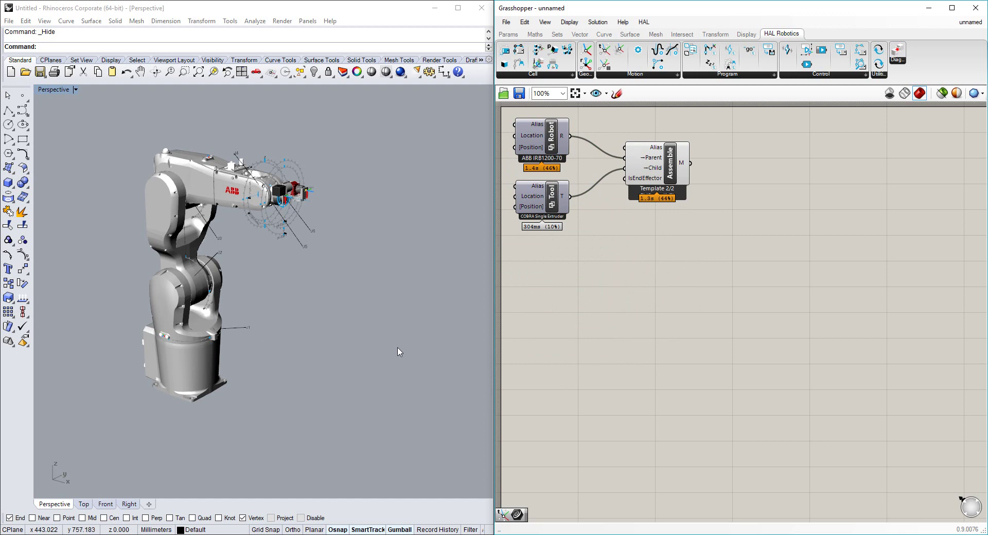
Step: Unhide the zigzag polyline and set it as the curve of a new Curve parameter
{"action": "middle_click", "coordinate": [303, 312]}
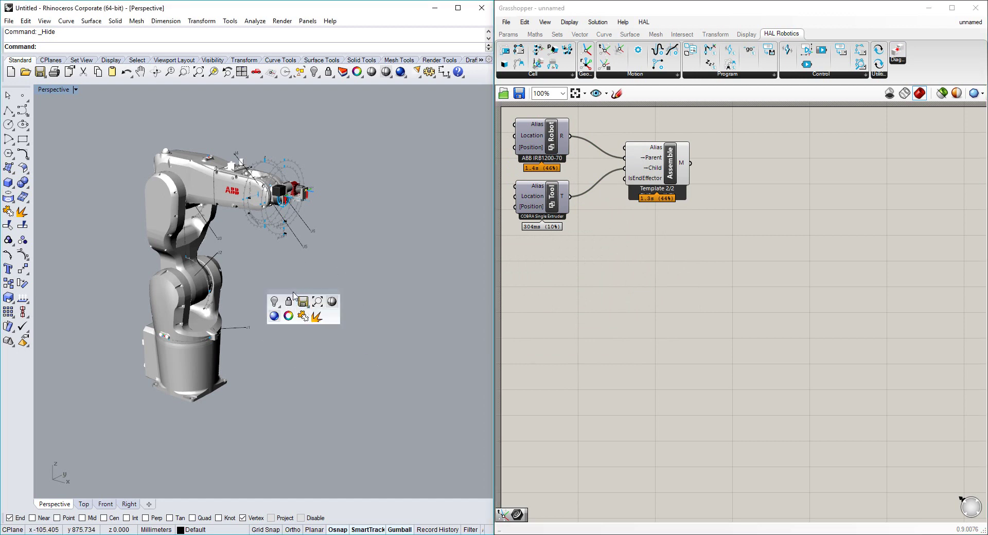
{"action": "left_click", "coordinate": [303, 350]}
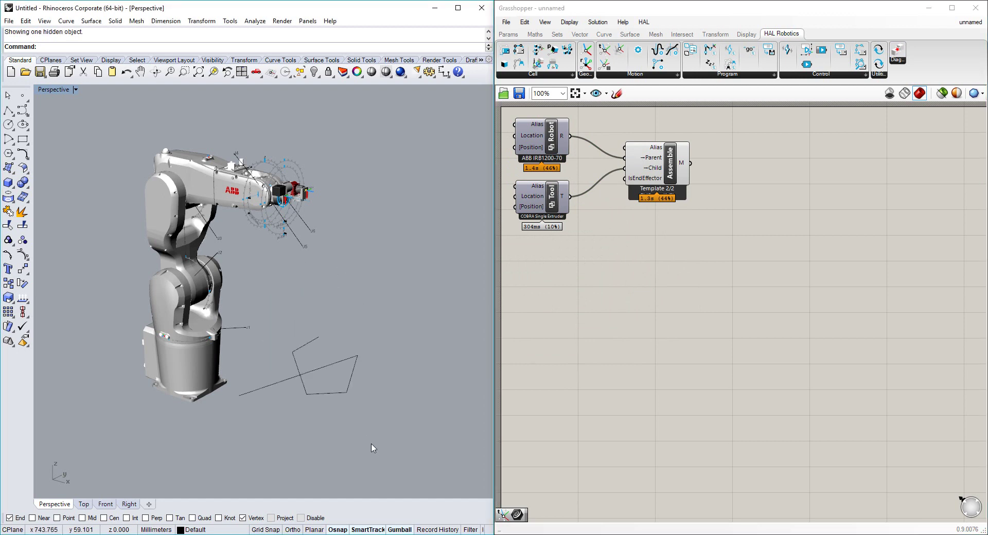
{"action": "left_click", "coordinate": [348, 397]}
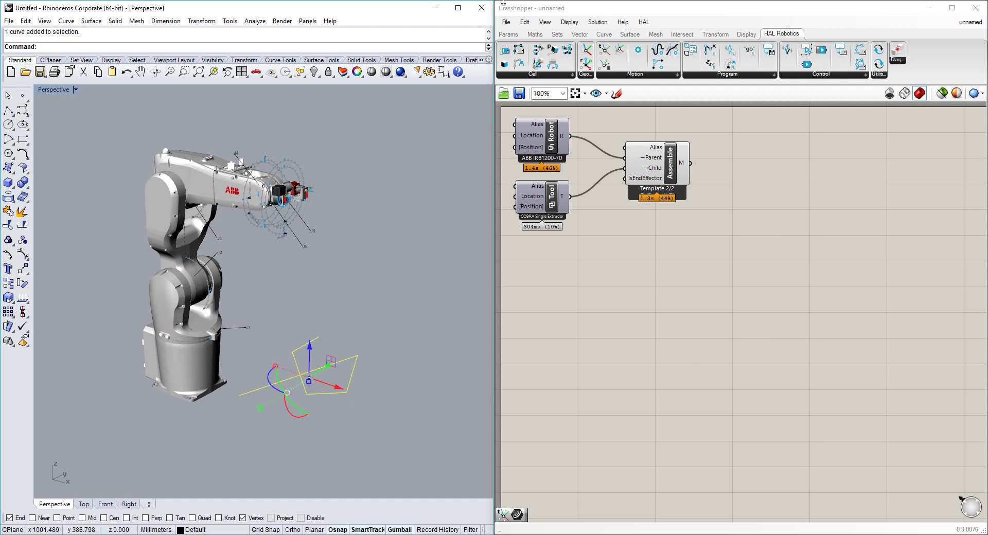
{"action": "left_click", "coordinate": [508, 34]}
{"action": "left_click_drag", "start_coordinate": [526, 65], "coordinate": [533, 320]}
{"action": "right_click", "coordinate": [540, 322]}
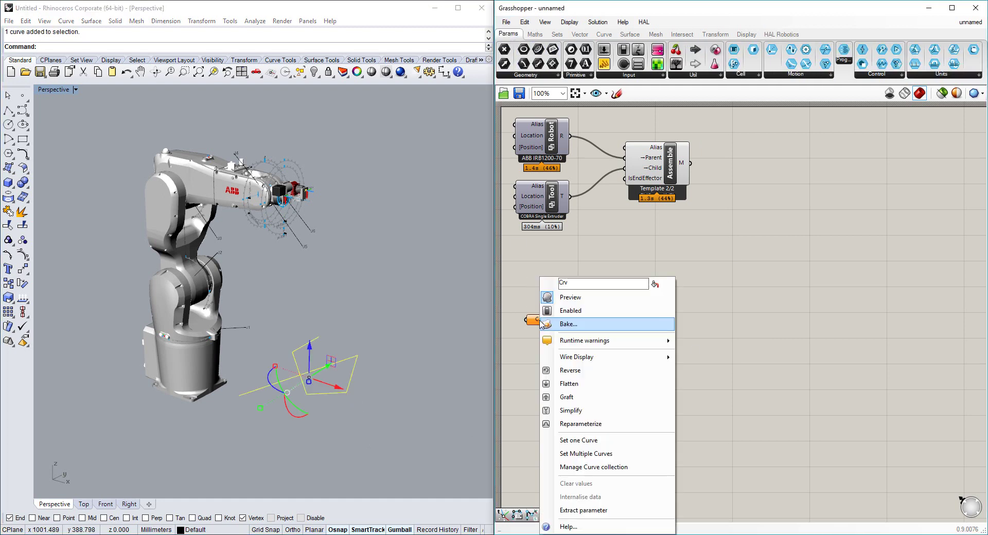
{"action": "left_click", "coordinate": [580, 441]}
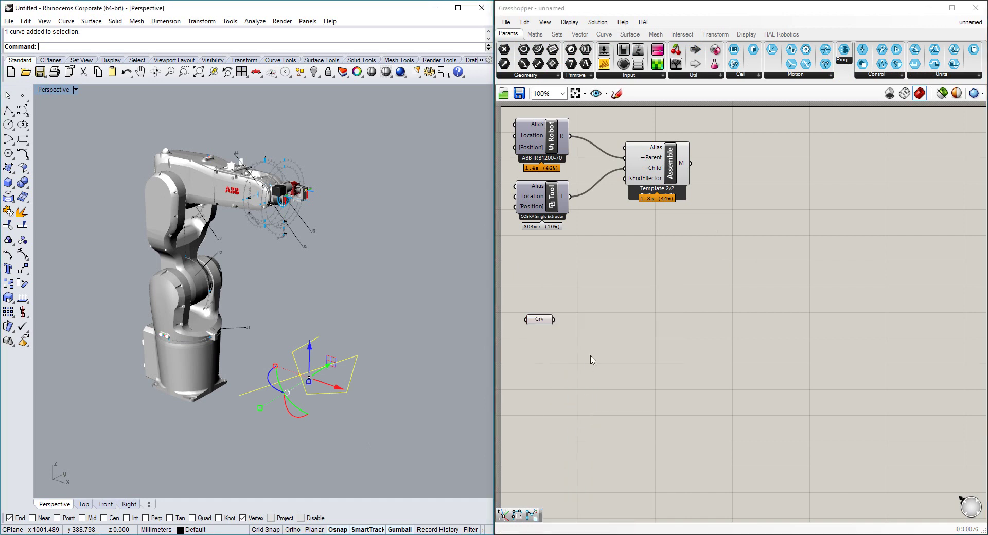
Step: Hide the original zigzag curve in Rhino
{"action": "middle_click", "coordinate": [380, 374]}
{"action": "left_click", "coordinate": [382, 378]}
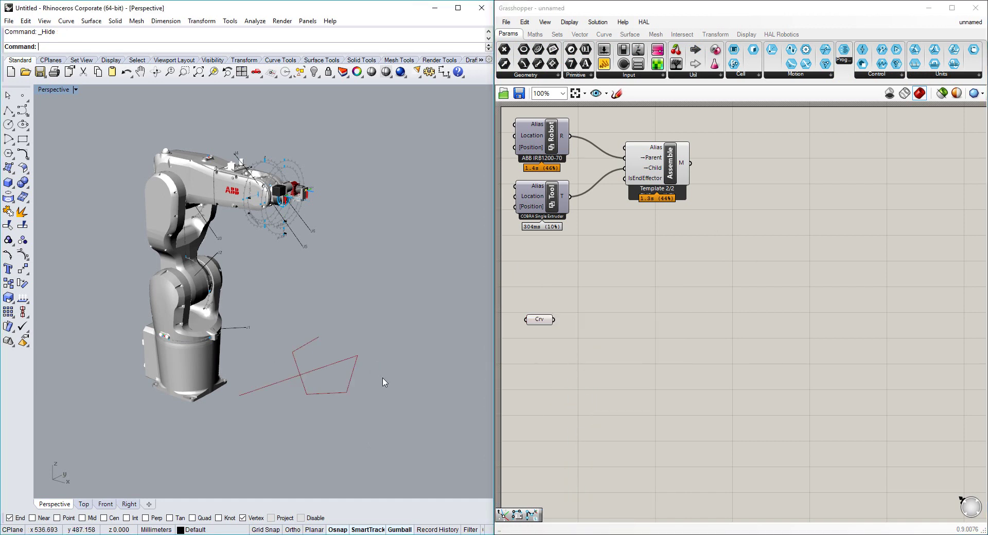
{"action": "left_click", "coordinate": [641, 388]}
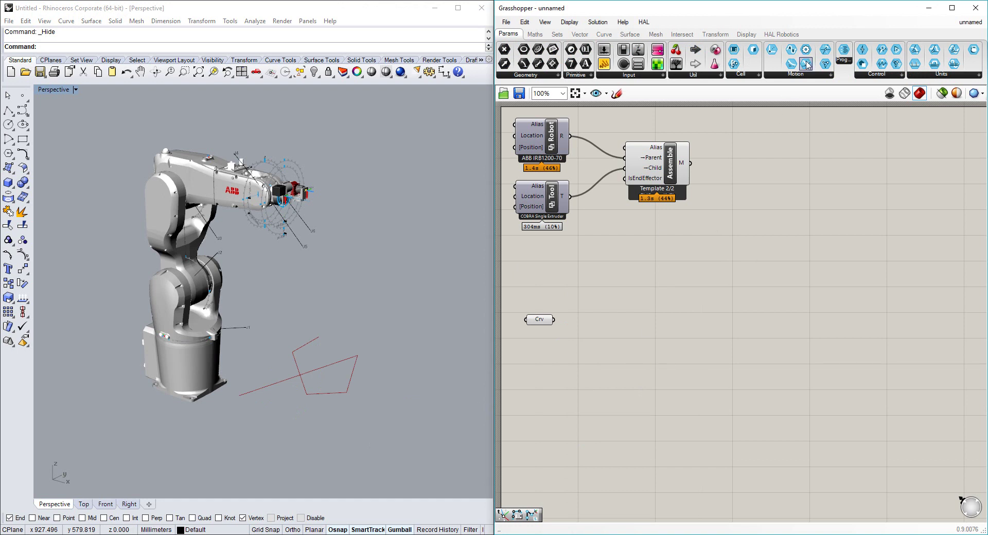
Step: Place a HAL Target component beside the Crv parameter and switch it to From Curve
{"action": "left_click", "coordinate": [783, 36]}
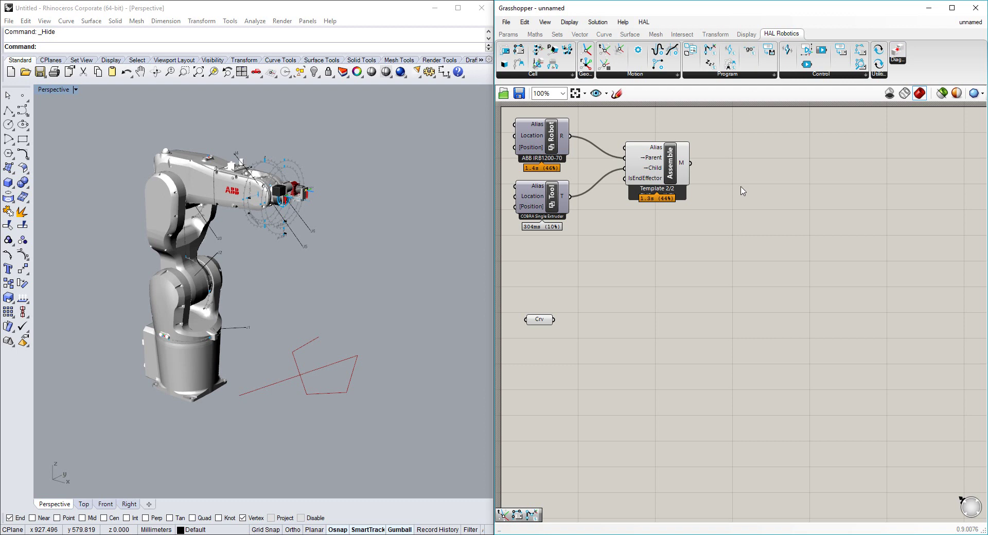
{"action": "left_click", "coordinate": [653, 77]}
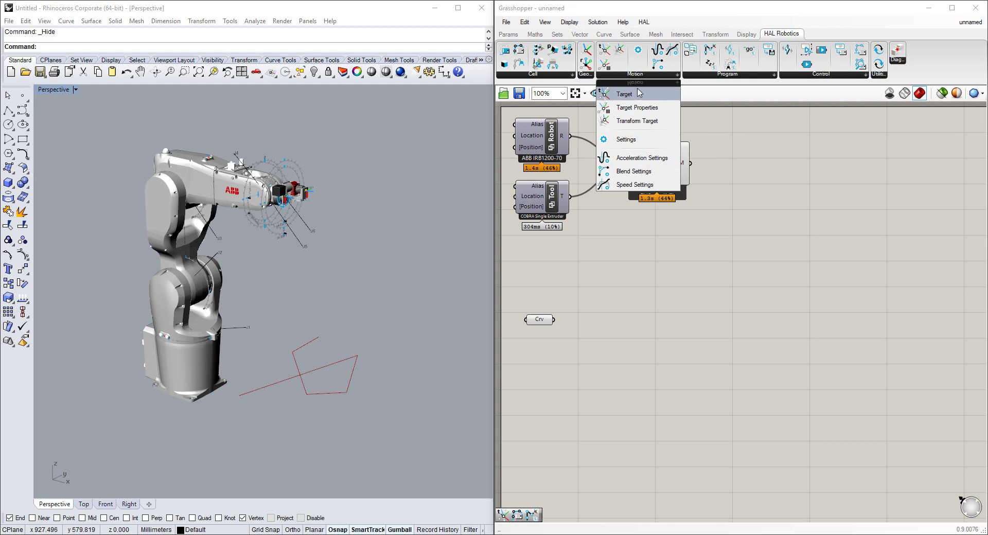
{"action": "left_click_drag", "start_coordinate": [624, 93], "coordinate": [622, 324]}
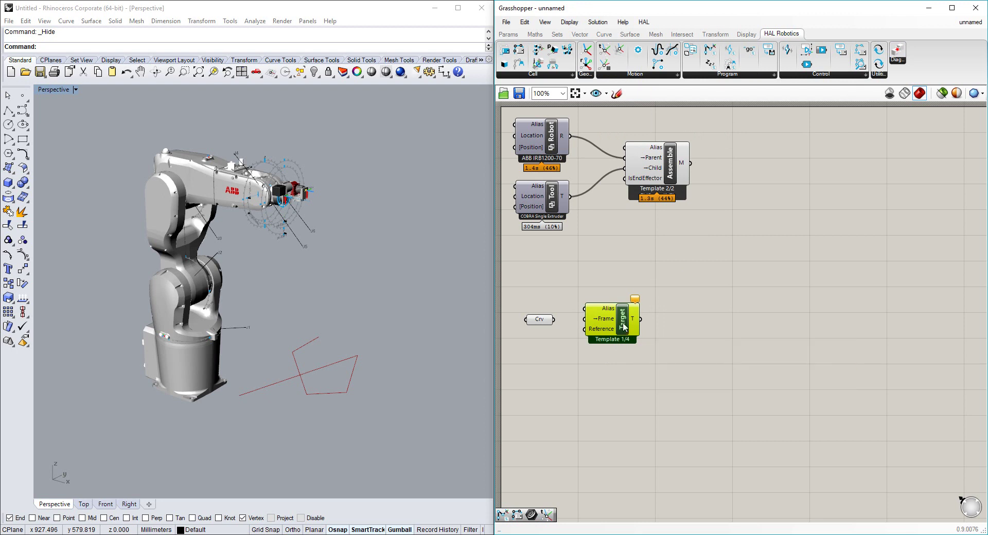
{"action": "right_click", "coordinate": [621, 326]}
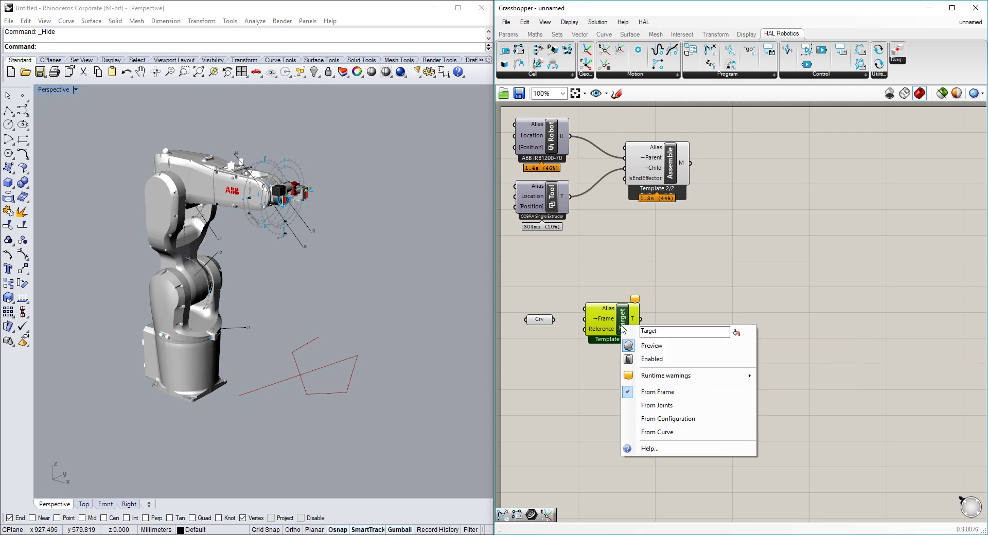
{"action": "left_click", "coordinate": [667, 433]}
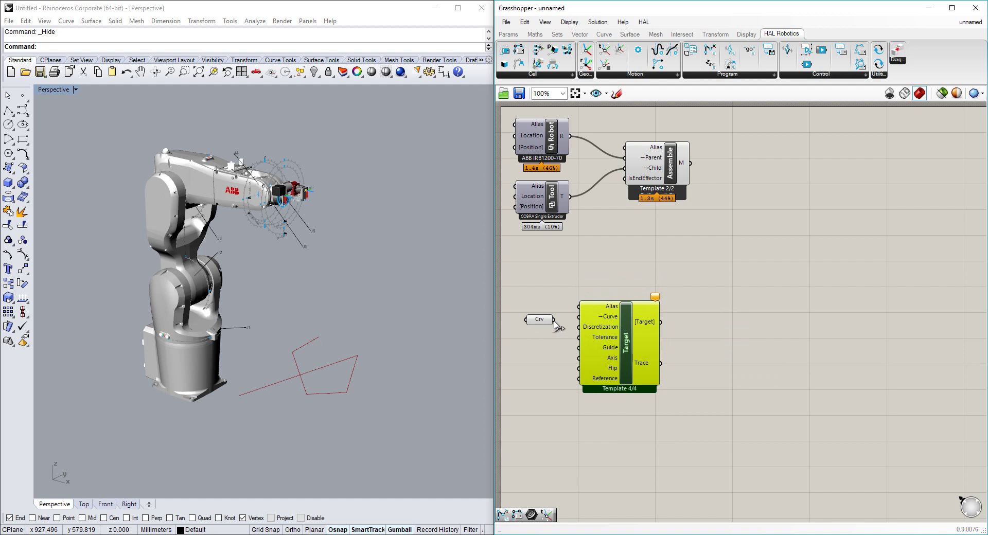
Step: Wire the Crv parameter output into the Target component's Curve input
{"action": "left_click_drag", "start_coordinate": [553, 319], "coordinate": [581, 320]}
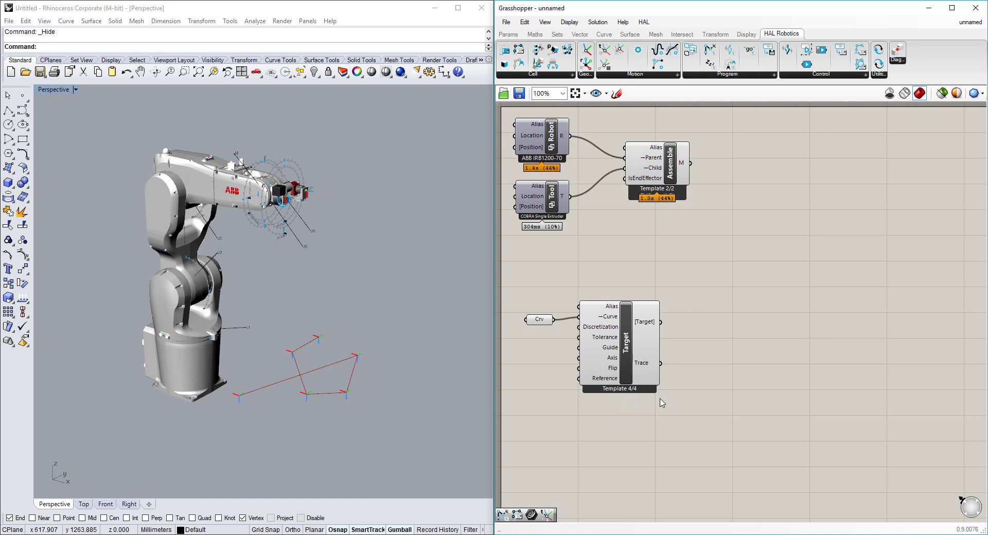
Step: Place a Move component right of Target and feed it Target's targets
{"action": "left_click", "coordinate": [730, 79]}
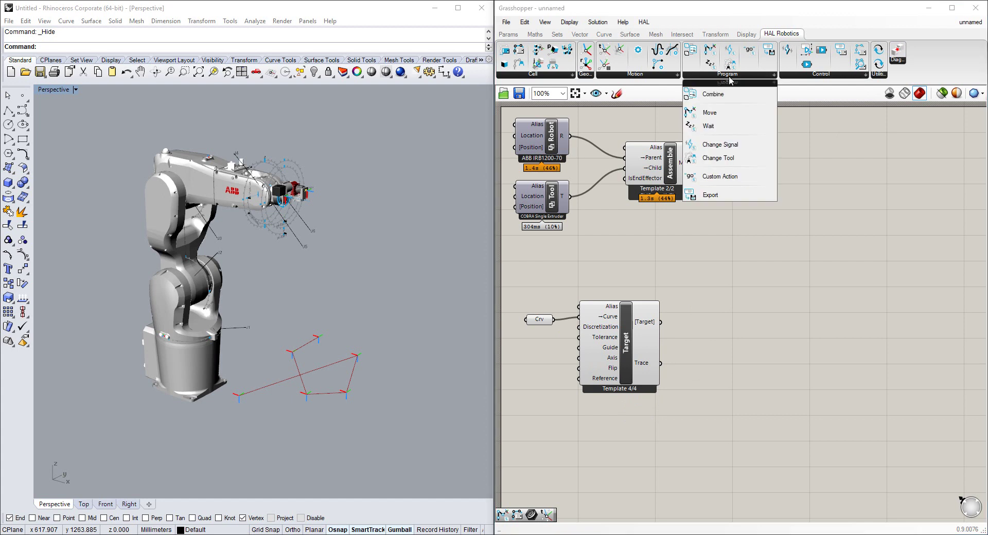
{"action": "left_click", "coordinate": [725, 114]}
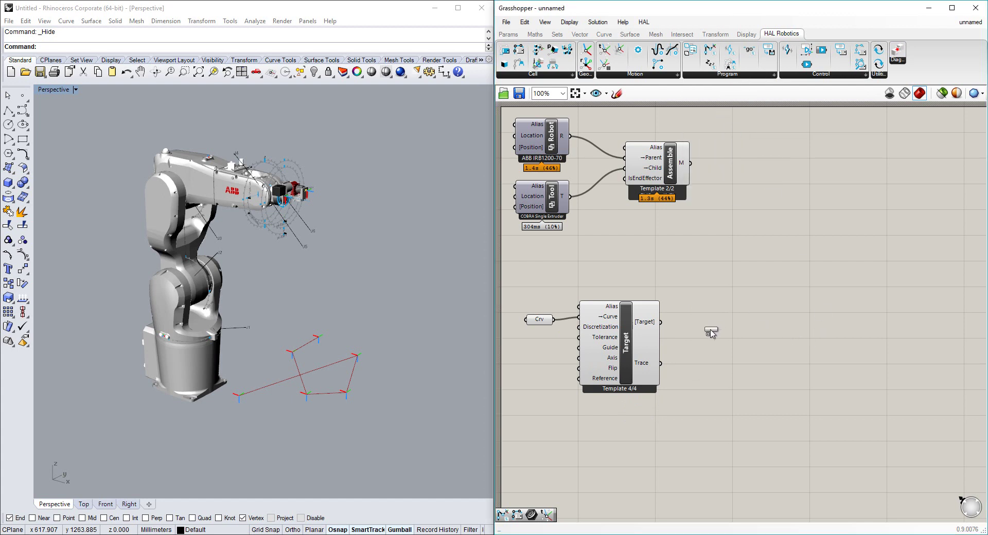
{"action": "left_click", "coordinate": [723, 324]}
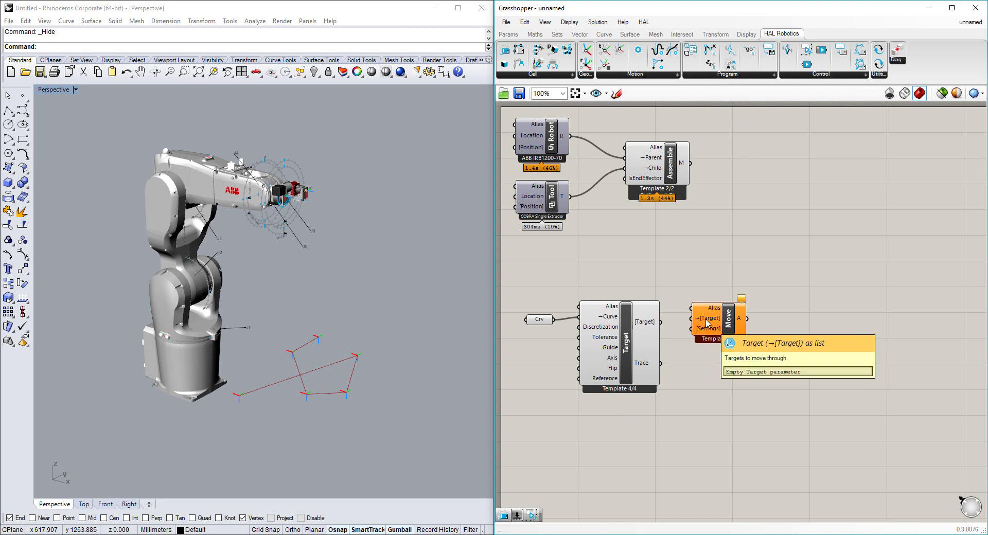
{"action": "left_click_drag", "start_coordinate": [661, 327], "coordinate": [690, 318]}
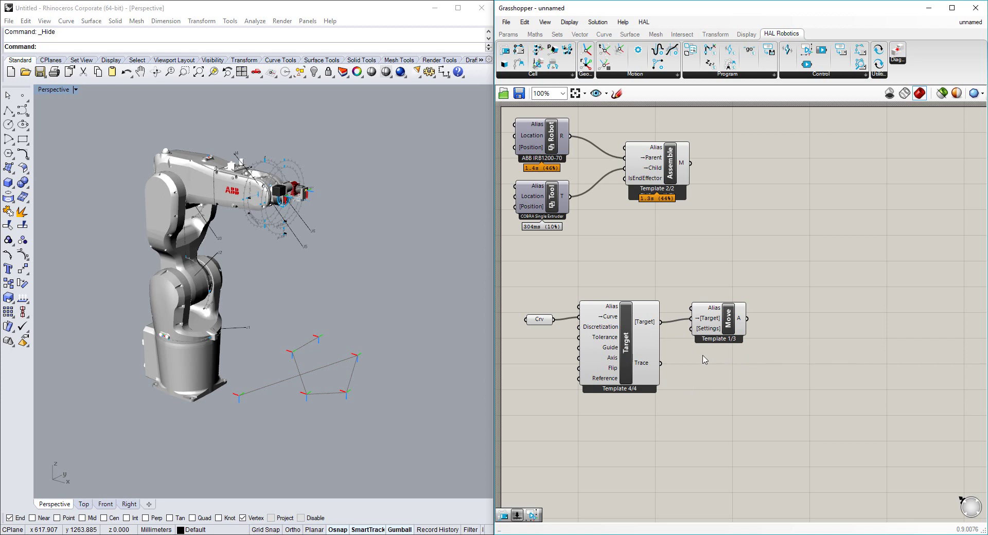
Step: Turn off preview for the Crv parameter and Target component
{"action": "left_click_drag", "start_coordinate": [647, 433], "coordinate": [536, 278]}
{"action": "middle_click", "coordinate": [574, 259]}
{"action": "left_click", "coordinate": [607, 229]}
{"action": "left_click", "coordinate": [669, 273]}
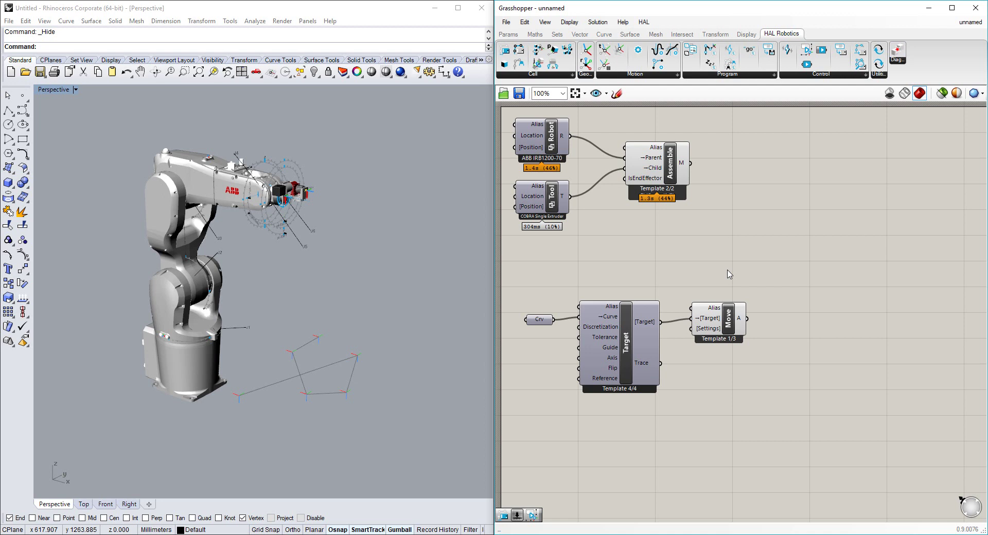
Step: Place a Controller component and choose ABB IRC5 Compact V2 in its catalog
{"action": "left_click", "coordinate": [535, 75]}
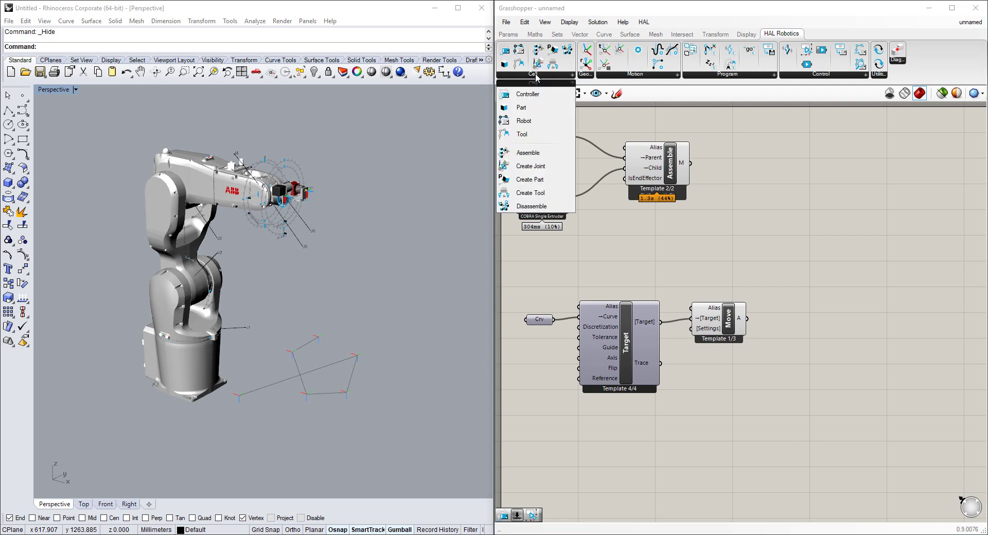
{"action": "left_click", "coordinate": [519, 98]}
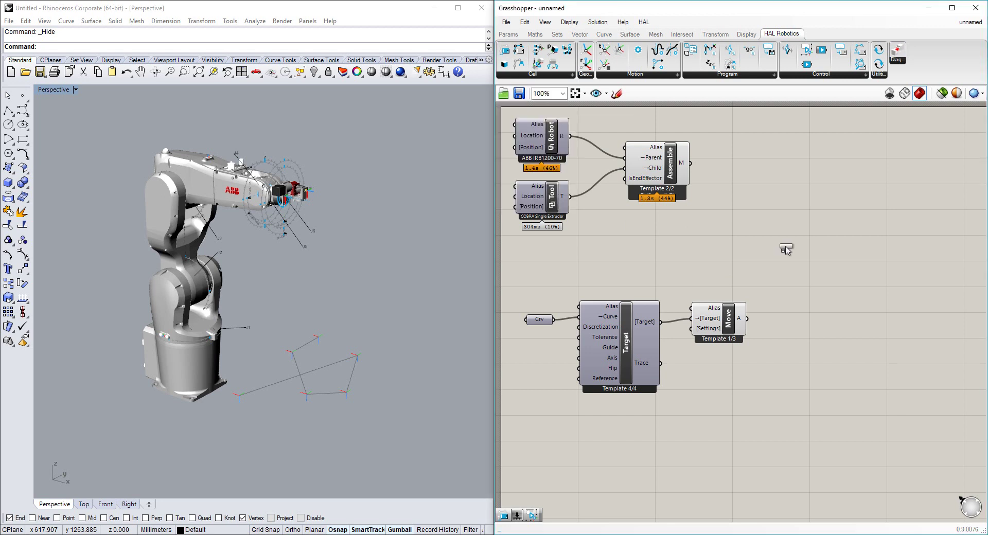
{"action": "left_click", "coordinate": [823, 225]}
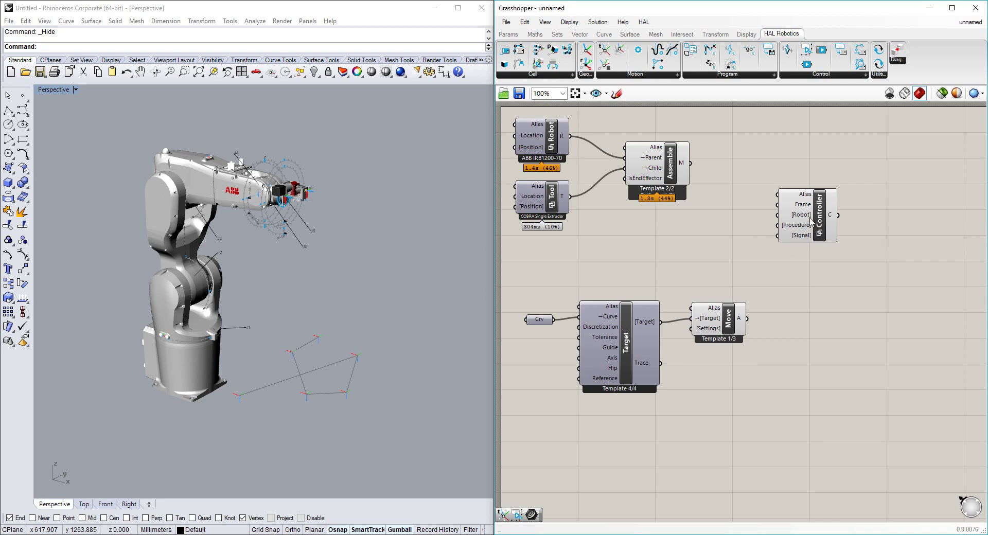
{"action": "double_click", "coordinate": [819, 223]}
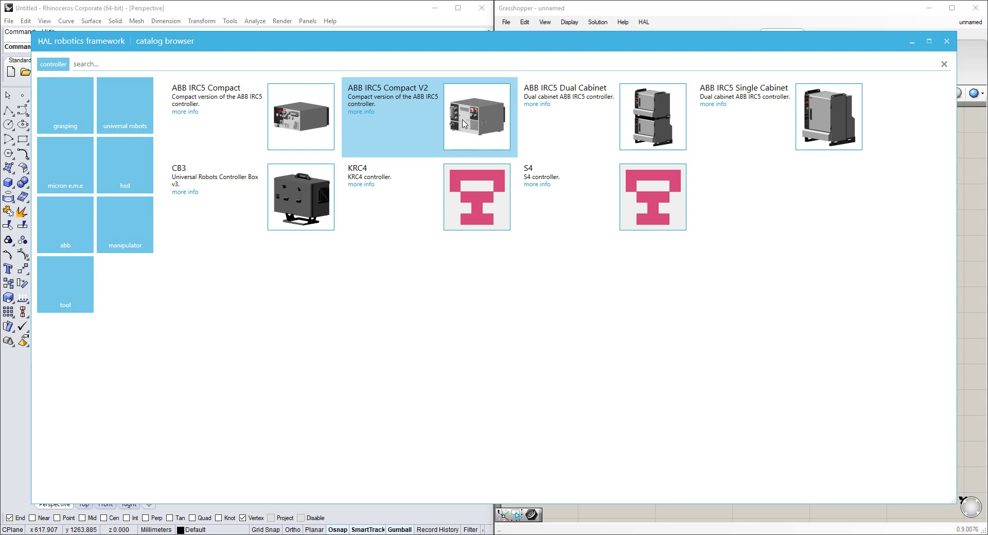
{"action": "left_click", "coordinate": [465, 124]}
{"action": "left_click", "coordinate": [903, 493]}
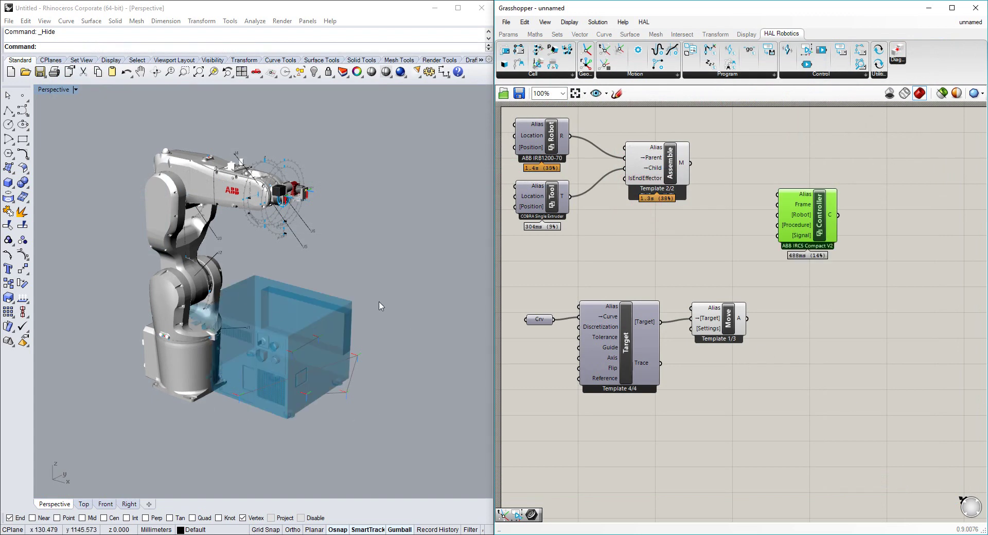
Step: Turn off the Controller's cabinet preview in Rhino
{"action": "middle_click", "coordinate": [695, 265]}
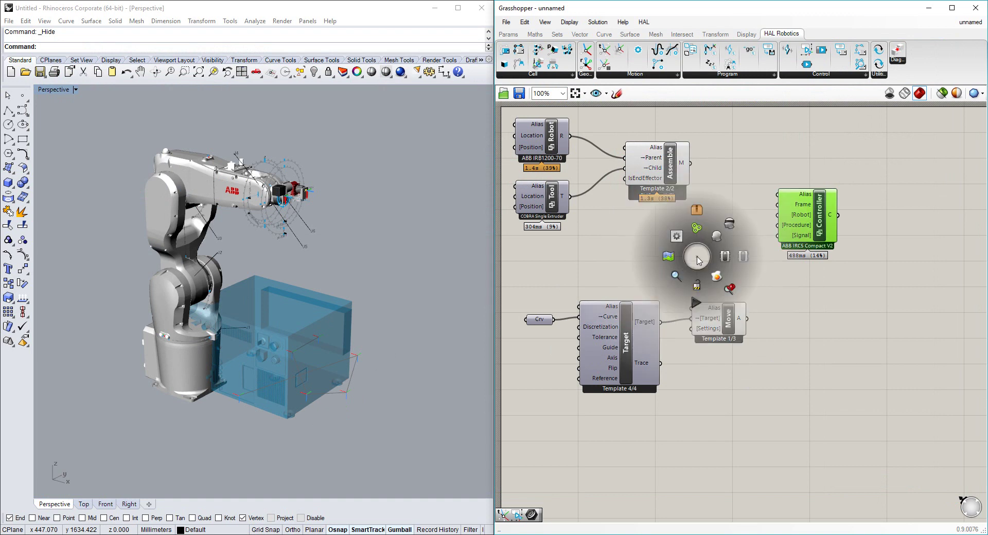
{"action": "left_click", "coordinate": [734, 225]}
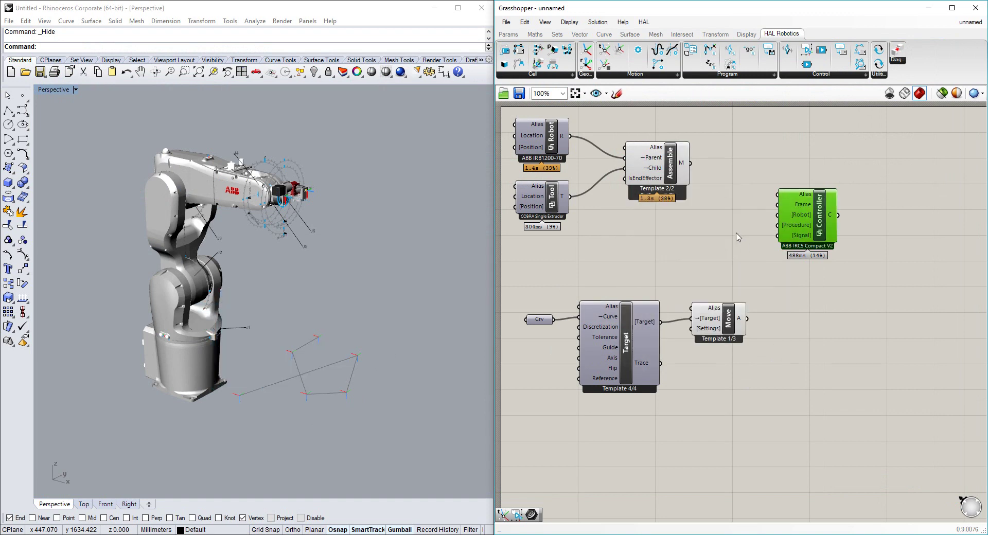
{"action": "left_click", "coordinate": [735, 246]}
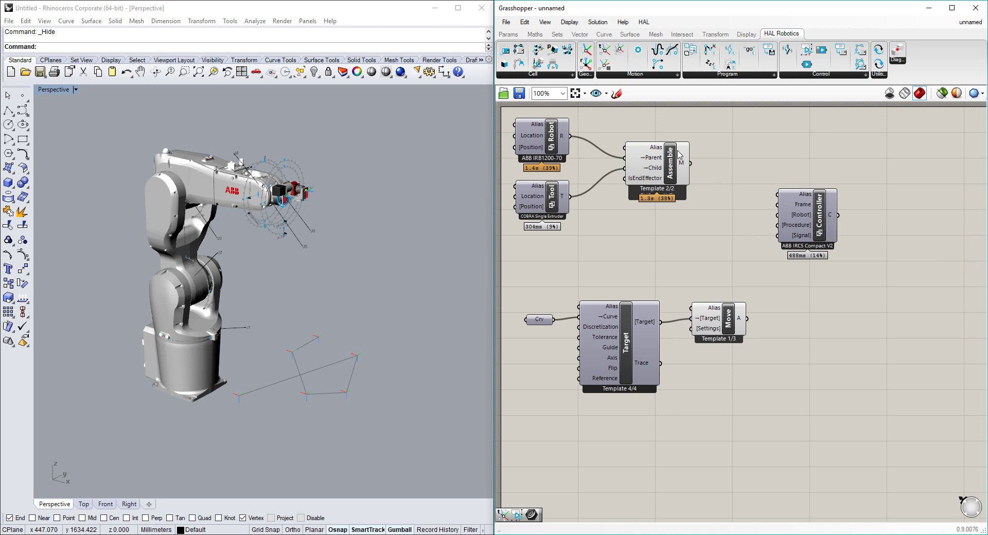
Step: Wire the robot assembly and Move action into the Controller, then shift Crv, Target and Move up-left
{"action": "left_click_drag", "start_coordinate": [690, 162], "coordinate": [777, 214]}
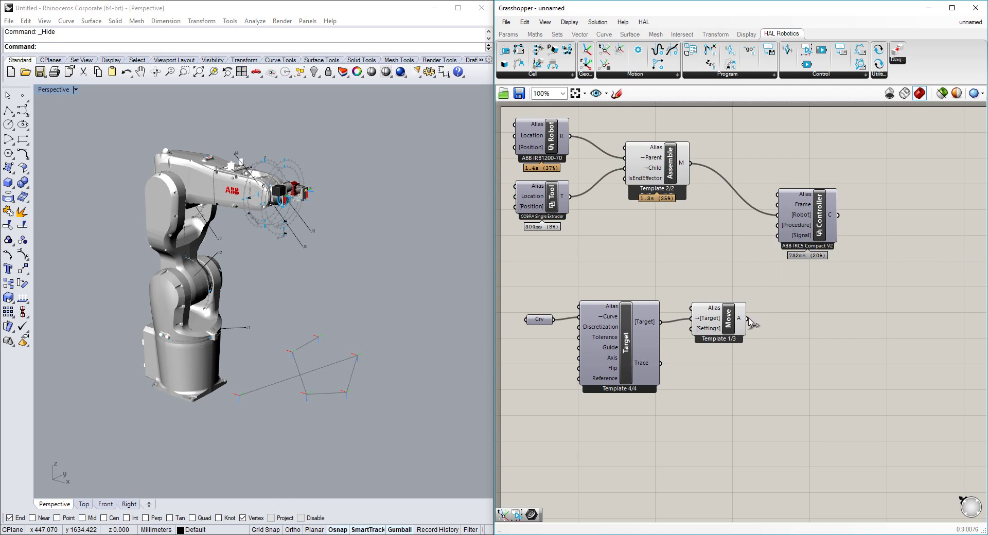
{"action": "left_click_drag", "start_coordinate": [747, 318], "coordinate": [776, 225]}
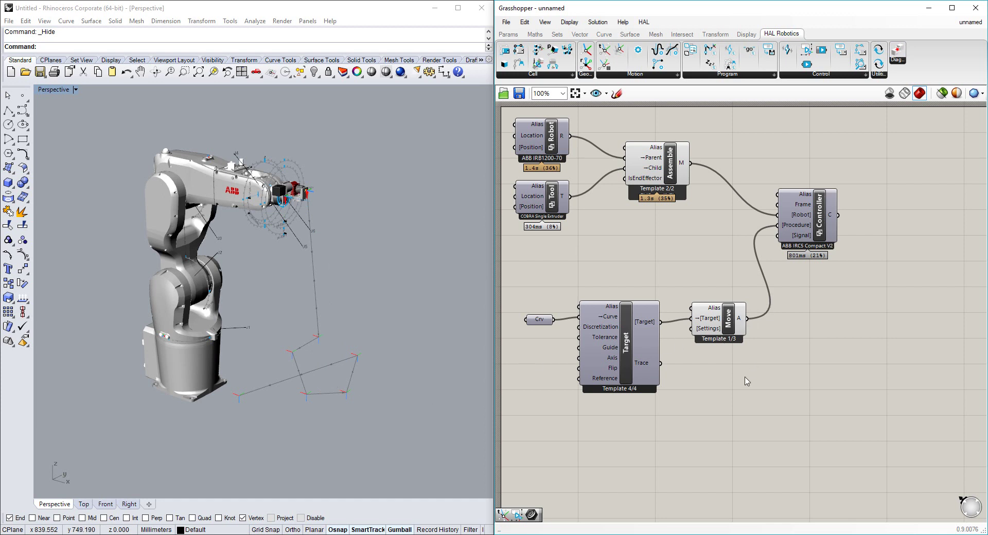
{"action": "left_click_drag", "start_coordinate": [720, 428], "coordinate": [577, 328]}
{"action": "left_click_drag", "start_coordinate": [709, 332], "coordinate": [697, 291]}
{"action": "left_click", "coordinate": [769, 379]}
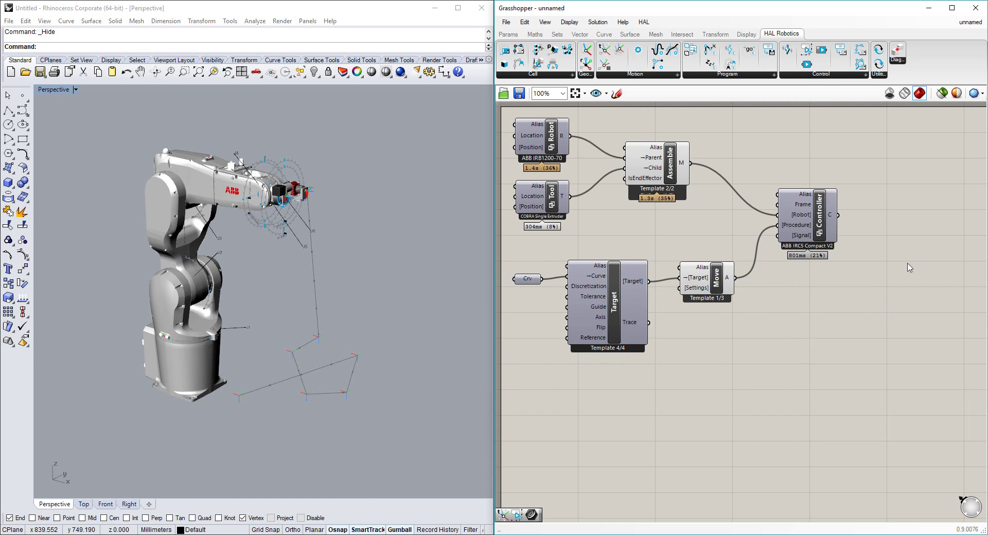
Step: Place an Execute component right of the Controller and feed it the Controller output
{"action": "left_click", "coordinate": [819, 76]}
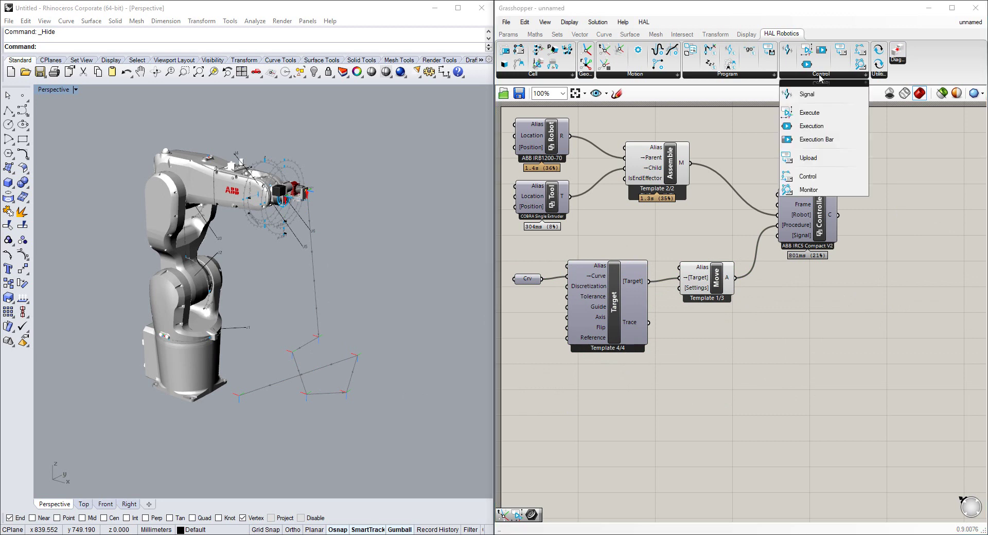
{"action": "left_click", "coordinate": [818, 112]}
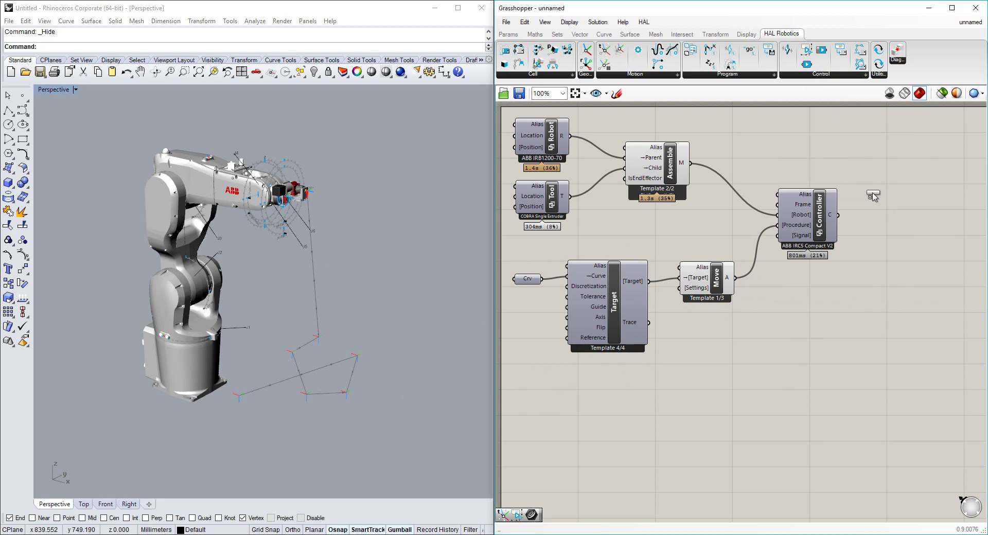
{"action": "left_click", "coordinate": [906, 218]}
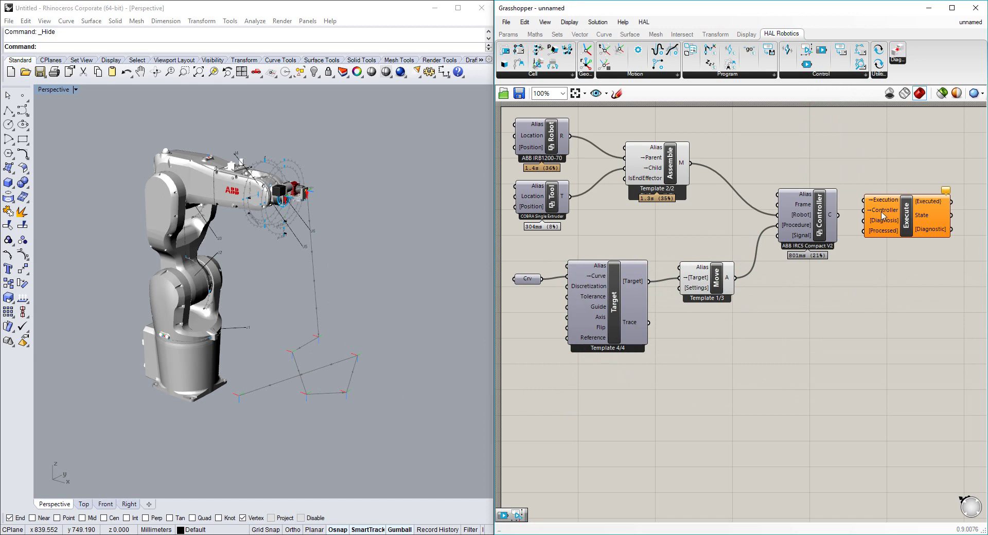
{"action": "left_click_drag", "start_coordinate": [839, 215], "coordinate": [868, 216]}
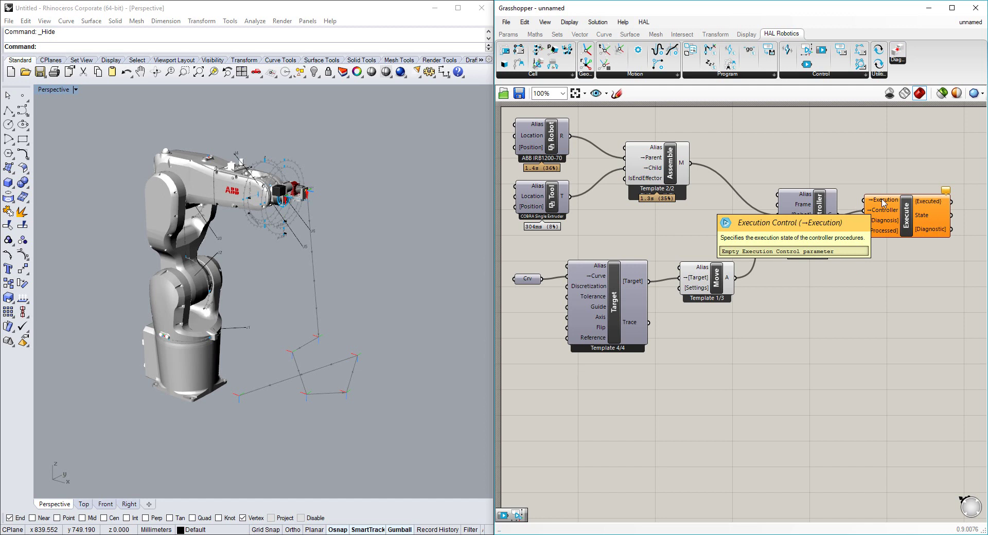
Step: Add an Execution Bar from HAL Robotics > Control above Execute
{"action": "left_click", "coordinate": [815, 75]}
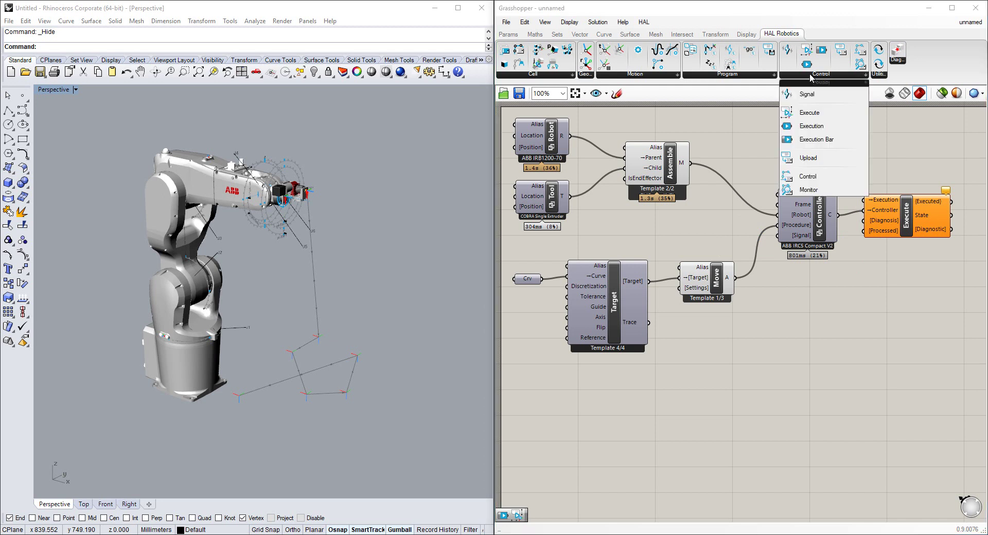
{"action": "left_click", "coordinate": [816, 142]}
{"action": "left_click", "coordinate": [849, 165]}
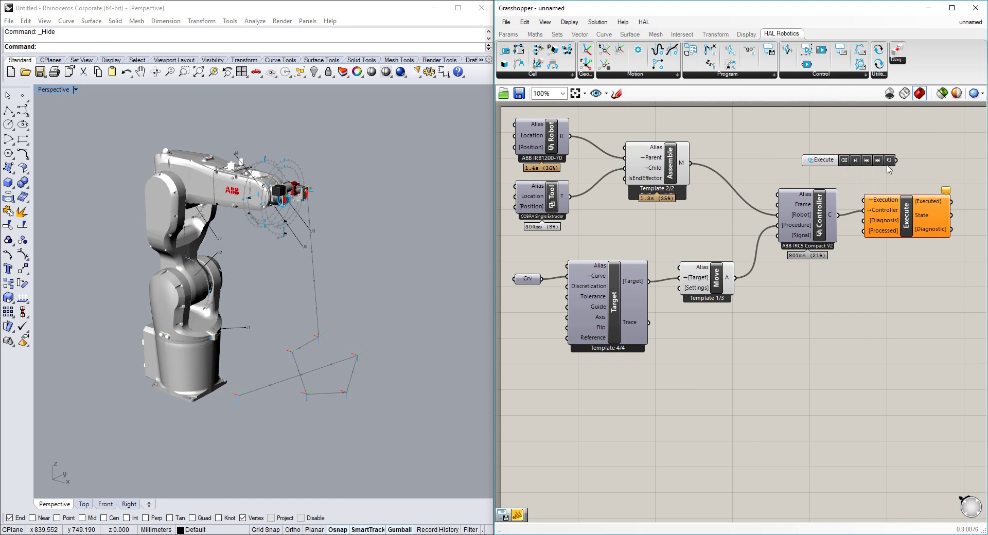
Step: Wire the Execution Bar into Execute's Execution input, then play the path simulation and reset it
{"action": "left_click_drag", "start_coordinate": [896, 160], "coordinate": [865, 200]}
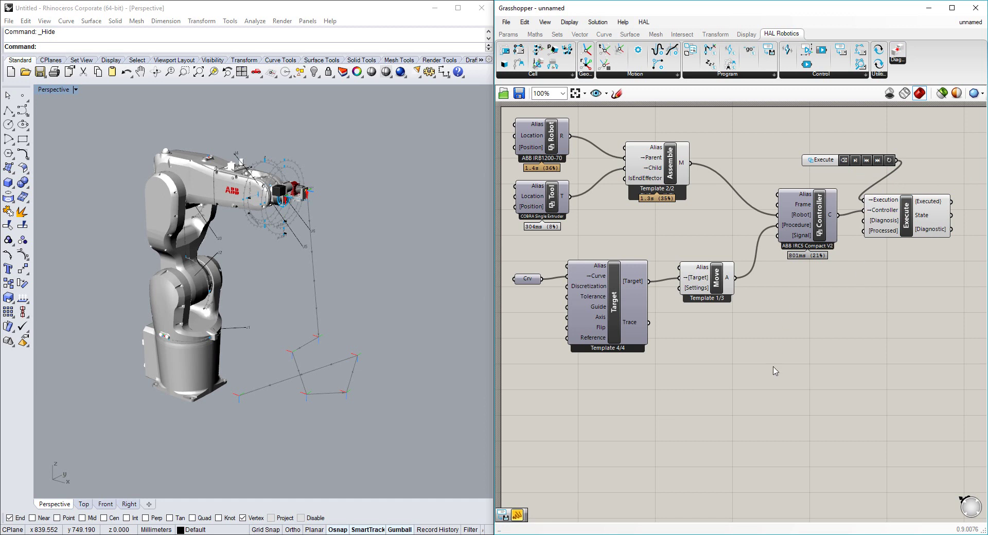
{"action": "left_click_drag", "start_coordinate": [775, 371], "coordinate": [624, 148]}
{"action": "middle_click", "coordinate": [697, 161]}
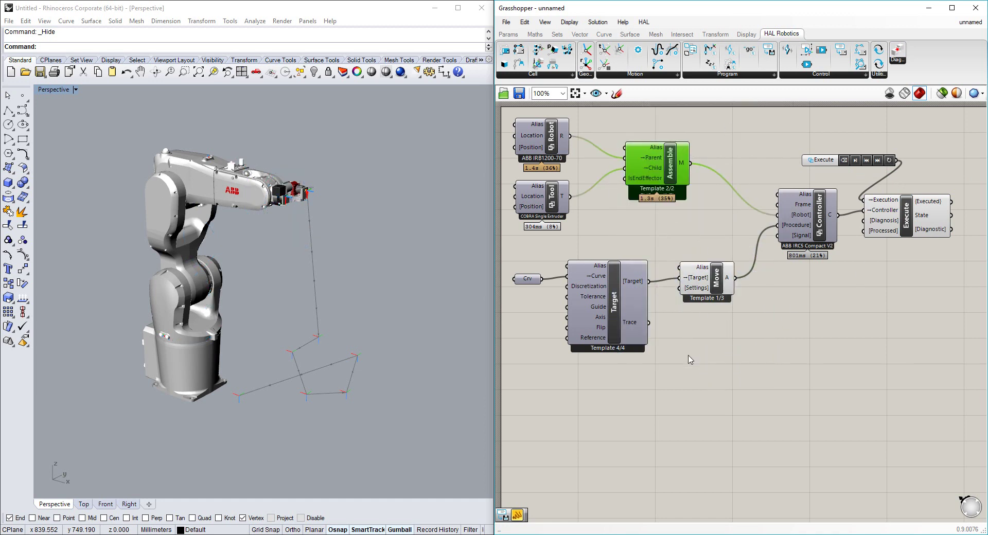
{"action": "left_click", "coordinate": [856, 161]}
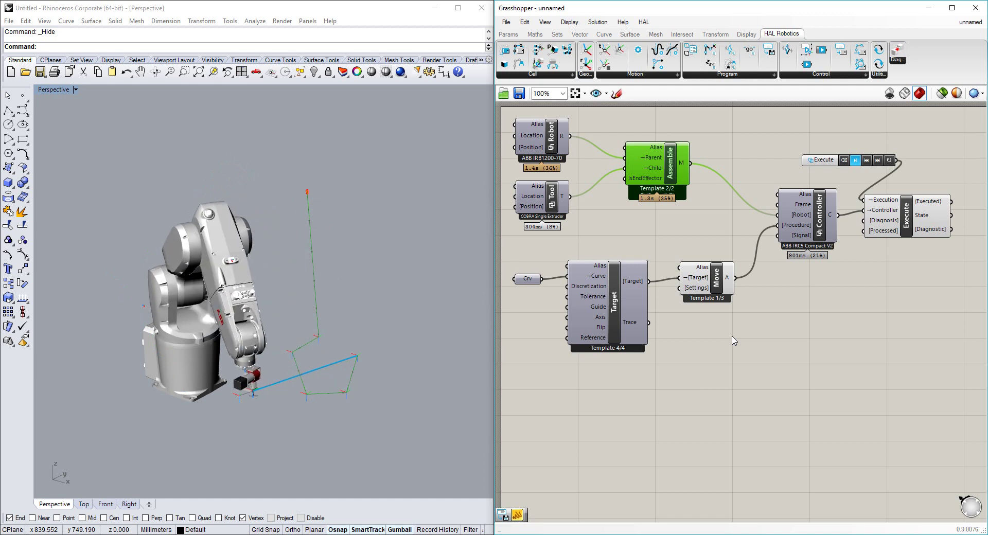
{"action": "left_click", "coordinate": [844, 162]}
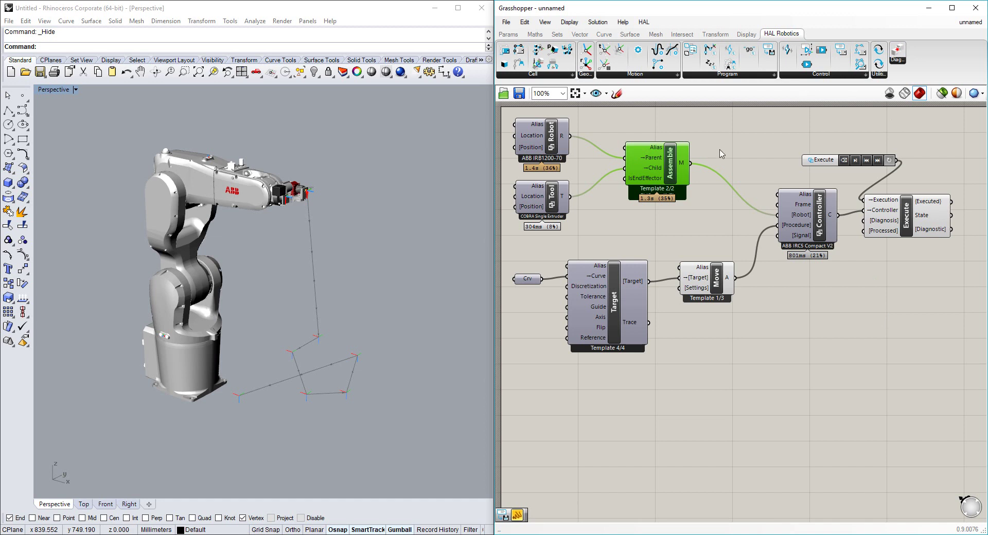
Step: Place a HAL Robotics Program > Export component just below Execute
{"action": "left_click", "coordinate": [714, 75]}
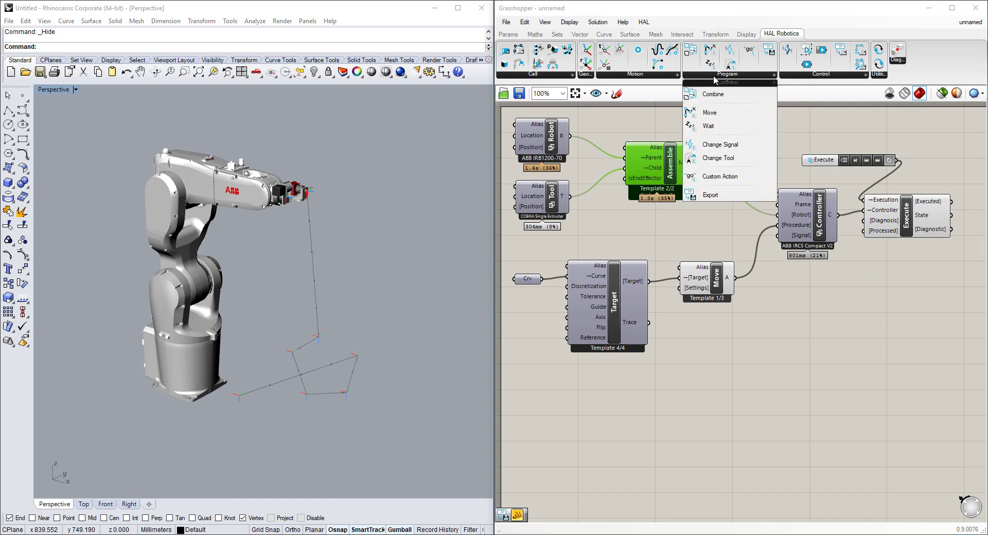
{"action": "left_click", "coordinate": [708, 195]}
{"action": "left_click", "coordinate": [920, 310]}
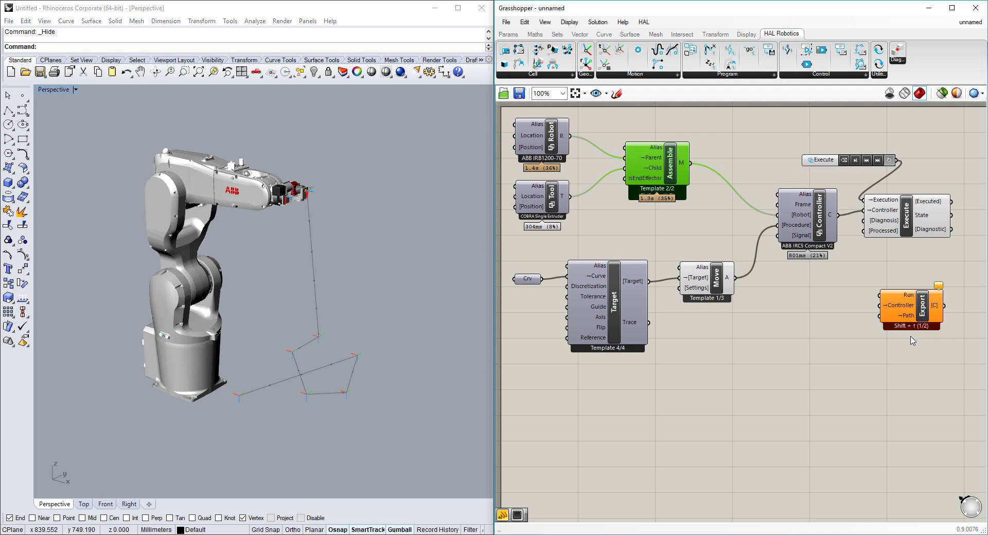
{"action": "left_click", "coordinate": [924, 318]}
{"action": "left_click_drag", "start_coordinate": [923, 318], "coordinate": [913, 313]}
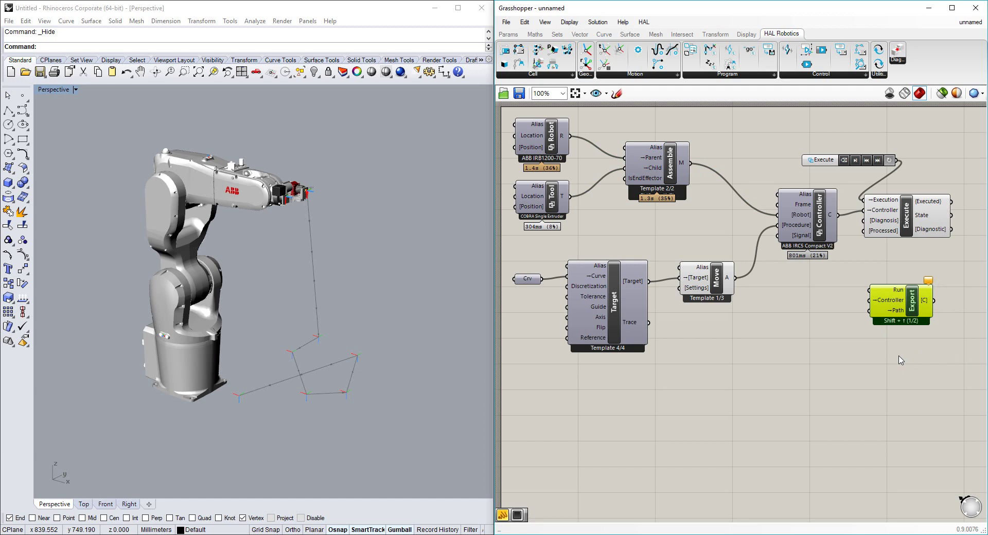
Step: Expand Export to show Procedure and Mode inputs, then return it to the Run, Controller, Path version
{"action": "key", "text": "shift+Up"}
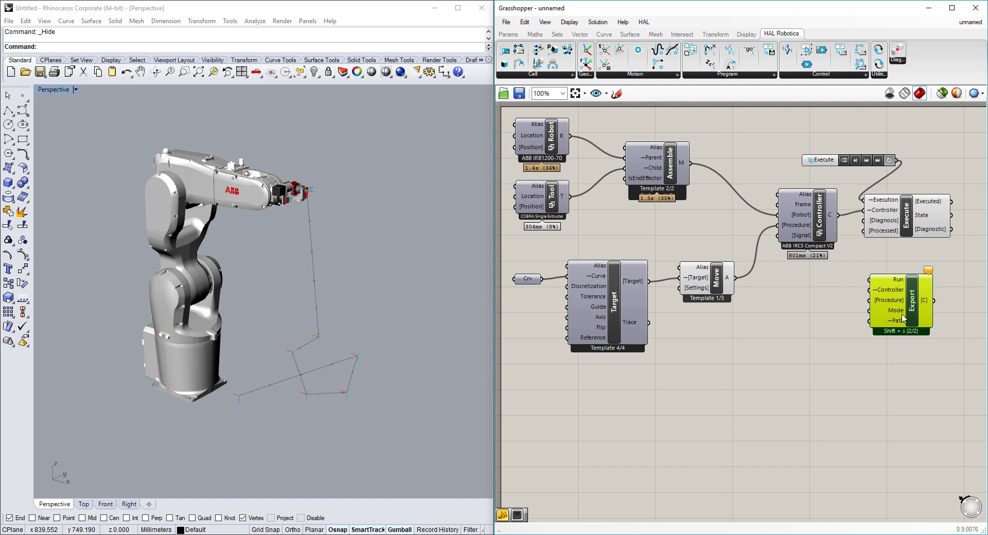
{"action": "mouse_move", "coordinate": [891, 303]}
{"action": "key", "text": "shift+Down"}
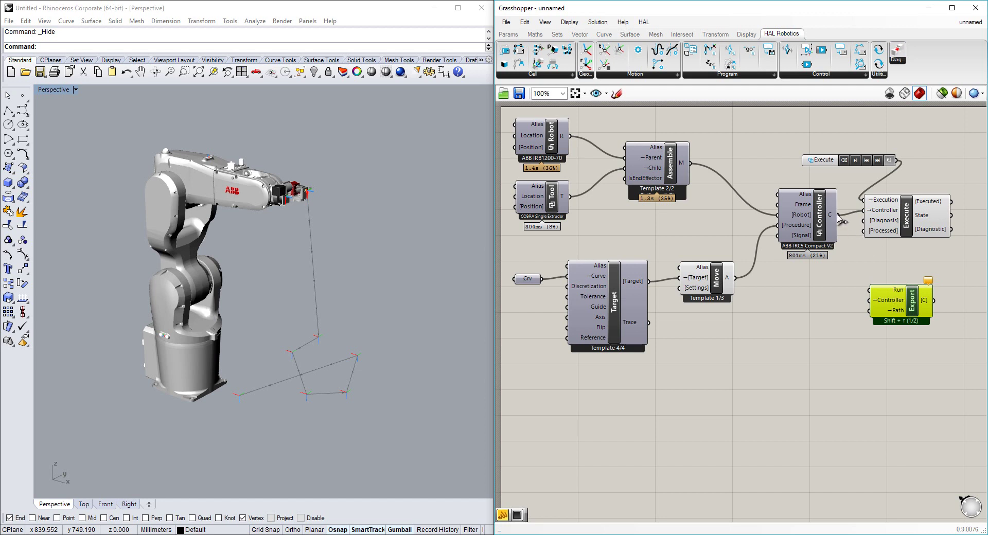
Step: Connect Controller C to Export and add a one-line C:\Export panel beside it for the Path
{"action": "left_click_drag", "start_coordinate": [839, 215], "coordinate": [869, 300]}
{"action": "double_click", "coordinate": [803, 329]}
{"action": "type", "text": "\""}
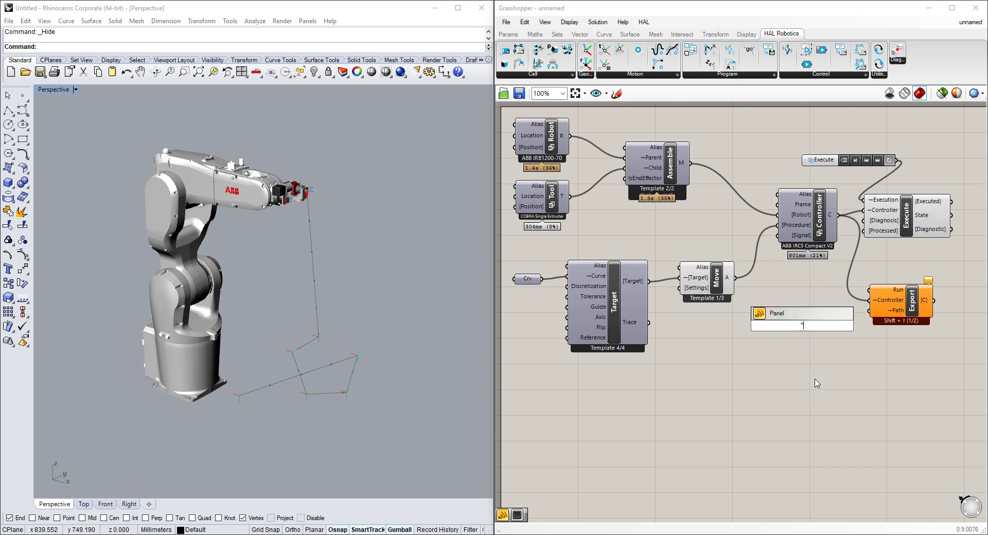
{"action": "type", "text": "C:\\Export"}
{"action": "key", "text": "Return"}
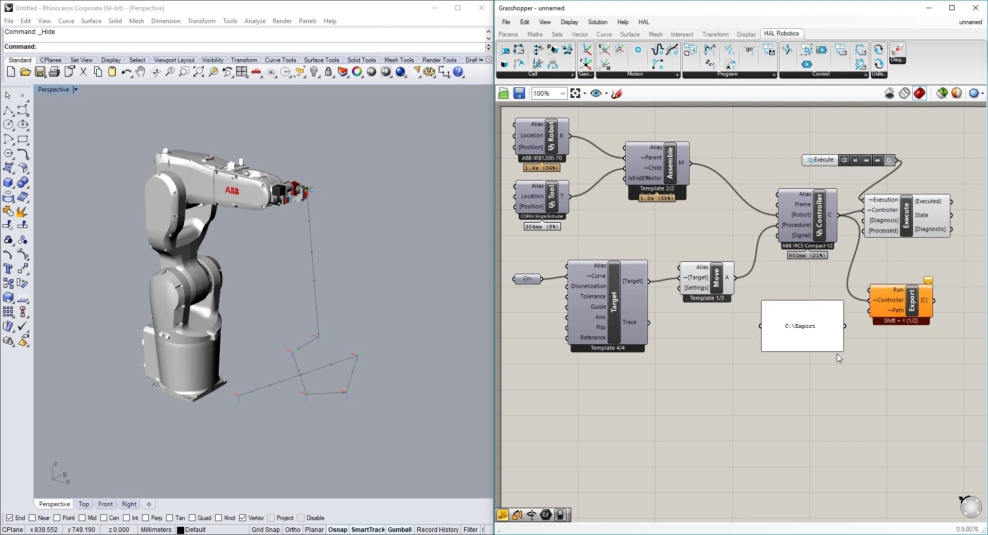
{"action": "left_click_drag", "start_coordinate": [843, 350], "coordinate": [869, 310]}
{"action": "left_click_drag", "start_coordinate": [802, 311], "coordinate": [819, 323]}
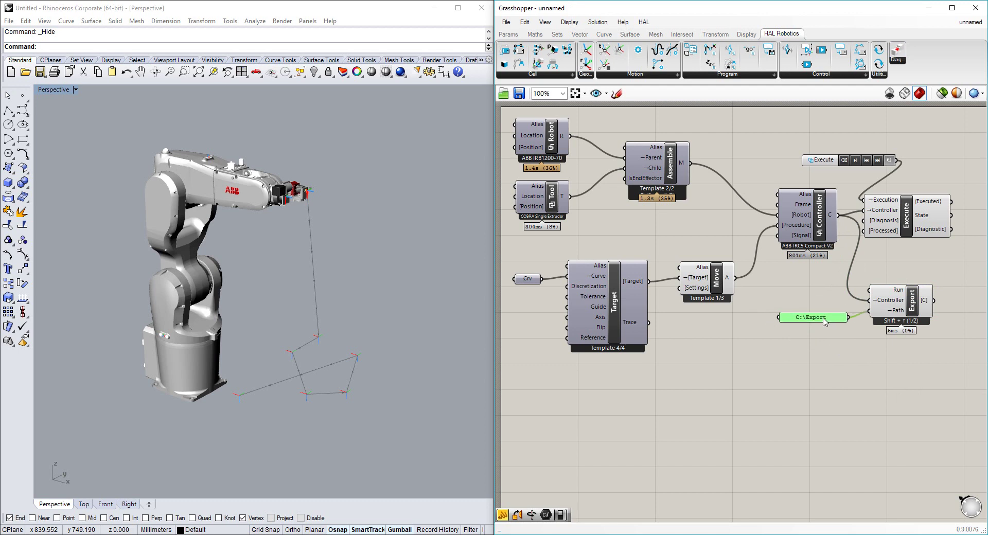
Step: Add a Button component above the Export component via the canvas search
{"action": "left_click", "coordinate": [895, 293]}
{"action": "left_click", "coordinate": [897, 274]}
{"action": "double_click", "coordinate": [897, 273]}
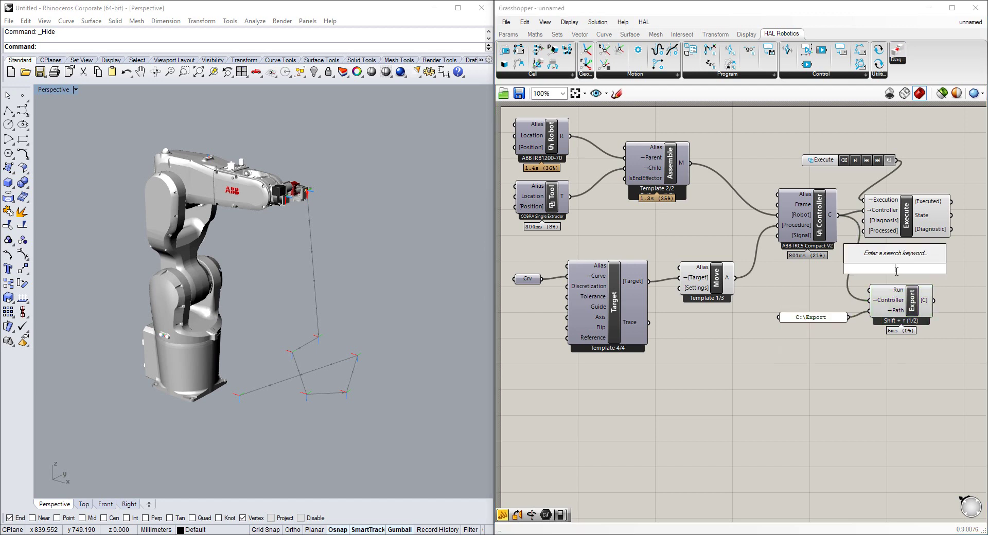
{"action": "type", "text": "butto"}
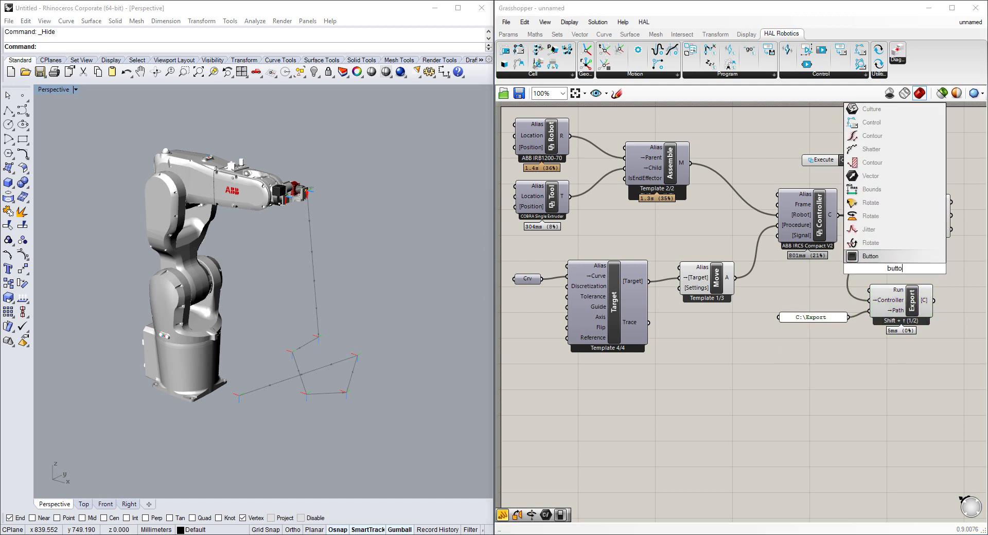
{"action": "key", "text": "Return"}
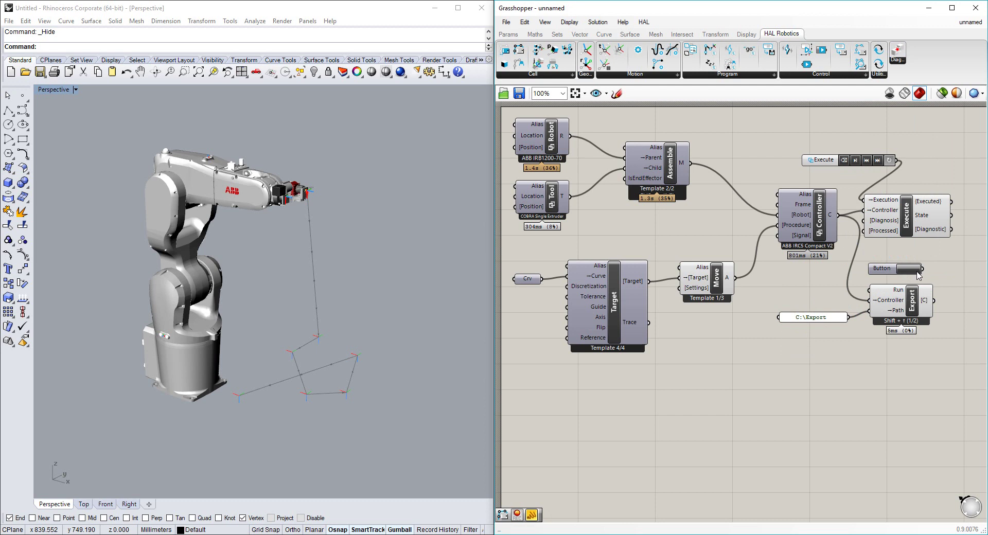
Step: Undo the Button mis-wire, reconnect Controller C to Export, and wire the Button to Run
{"action": "left_click_drag", "start_coordinate": [922, 268], "coordinate": [871, 300]}
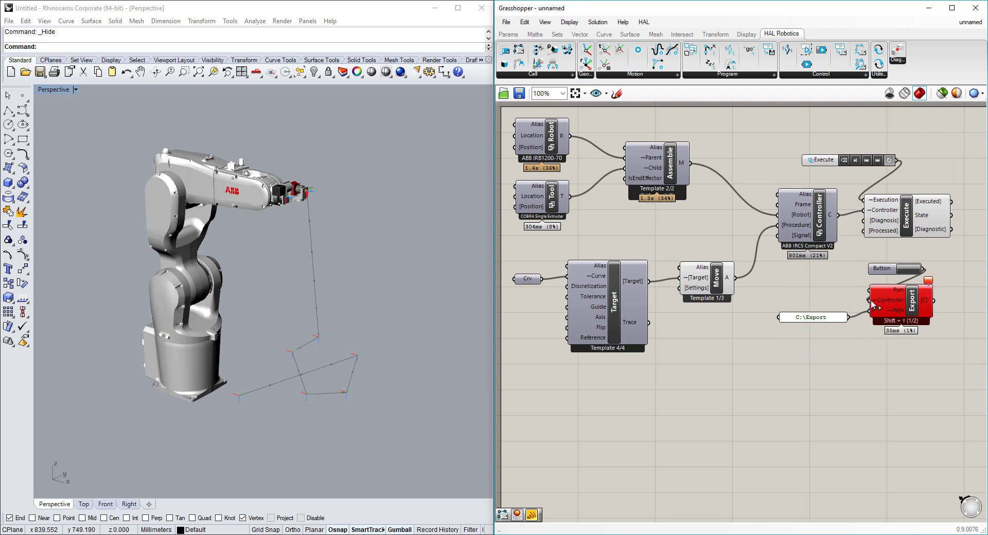
{"action": "key", "text": "ctrl+z"}
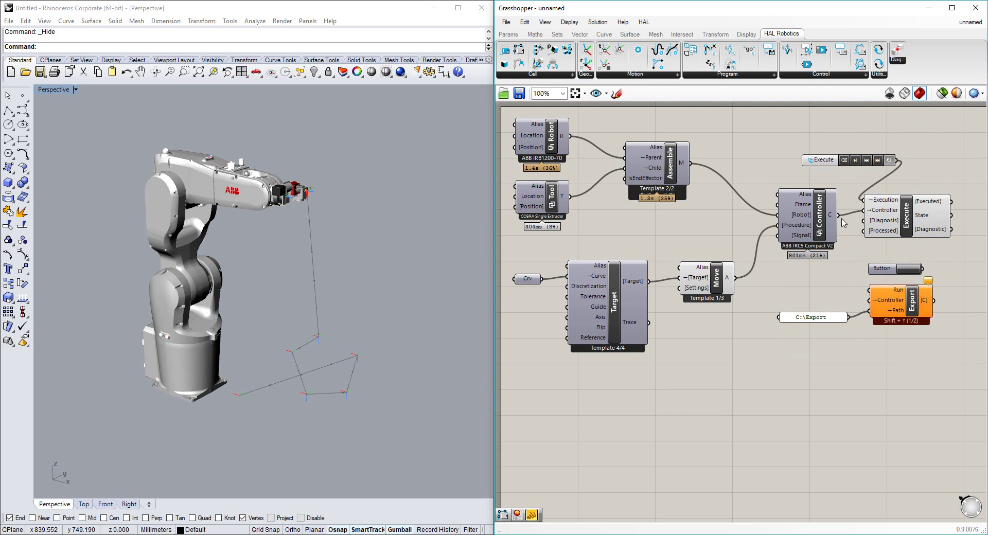
{"action": "left_click_drag", "start_coordinate": [839, 216], "coordinate": [870, 299]}
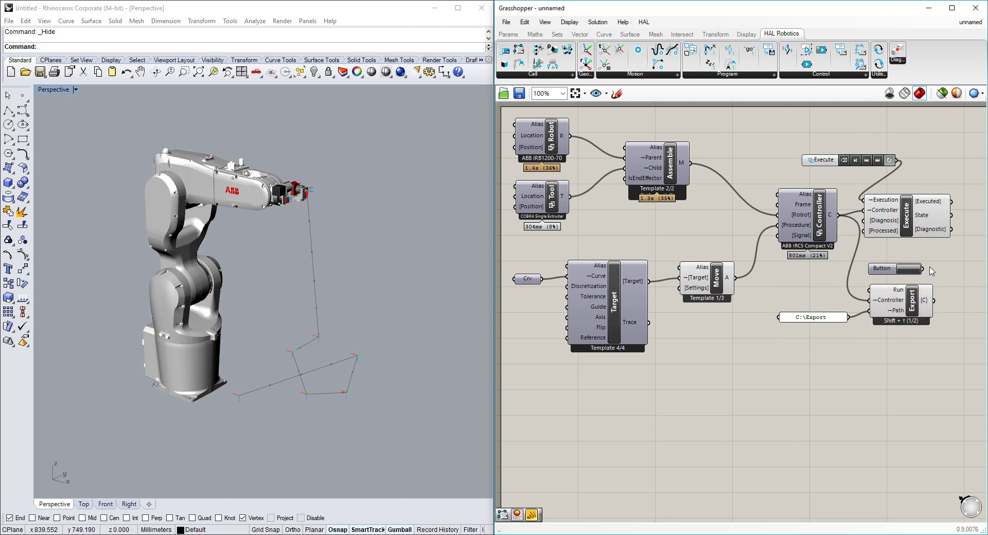
{"action": "left_click_drag", "start_coordinate": [923, 269], "coordinate": [869, 309]}
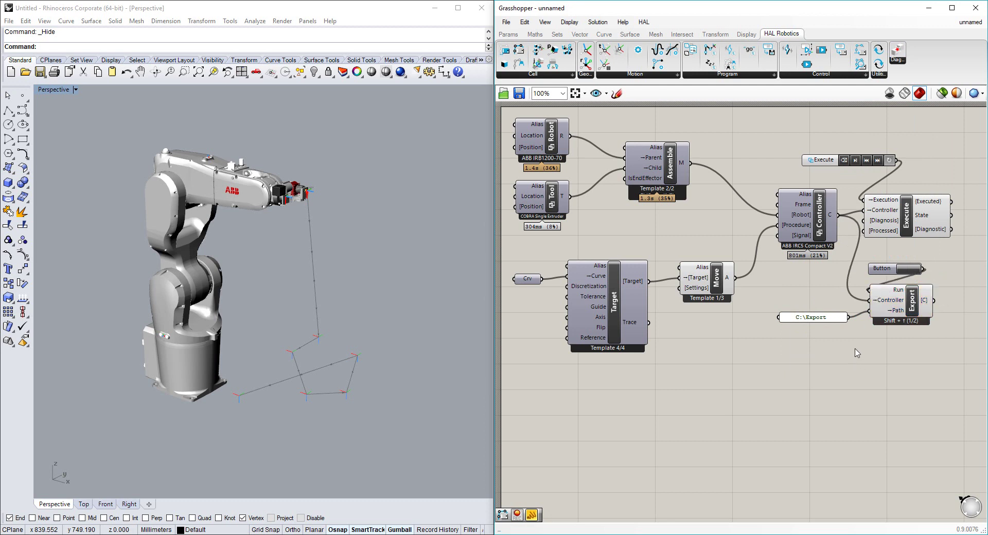